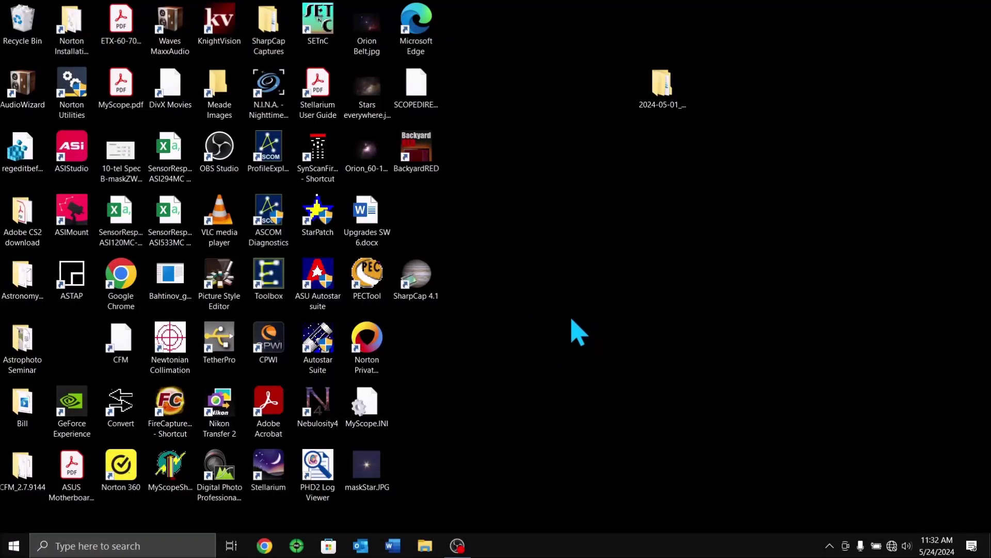
Start ASCOM Device Hub from the ASCOM Platform 6 program group
{"action": "left_click", "coordinate": [14, 545]}
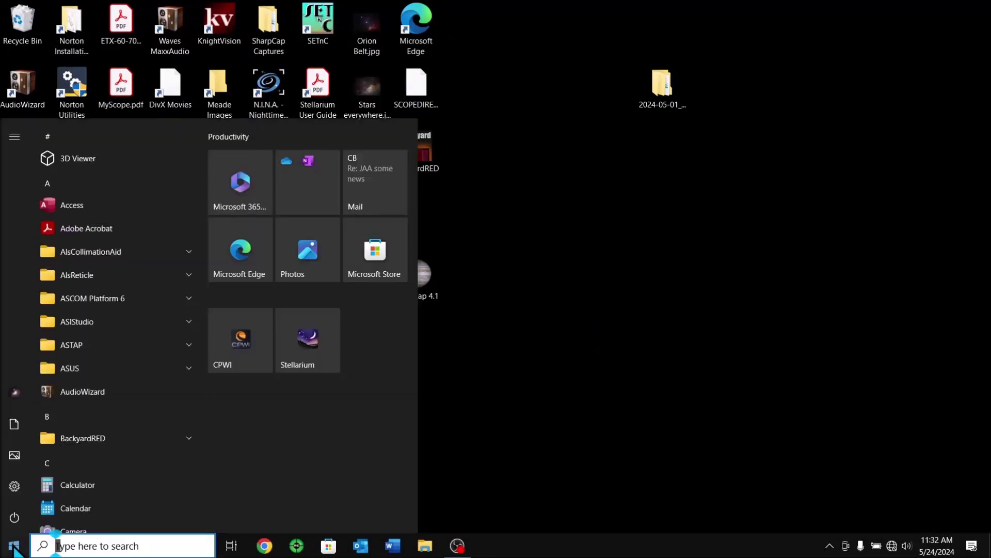
{"action": "left_click", "coordinate": [189, 301]}
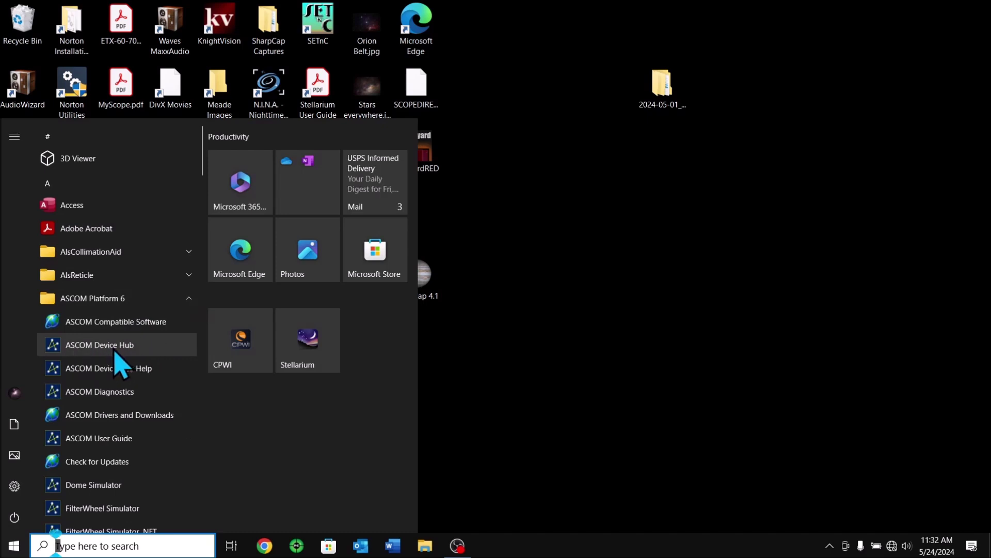
{"action": "left_click", "coordinate": [115, 347]}
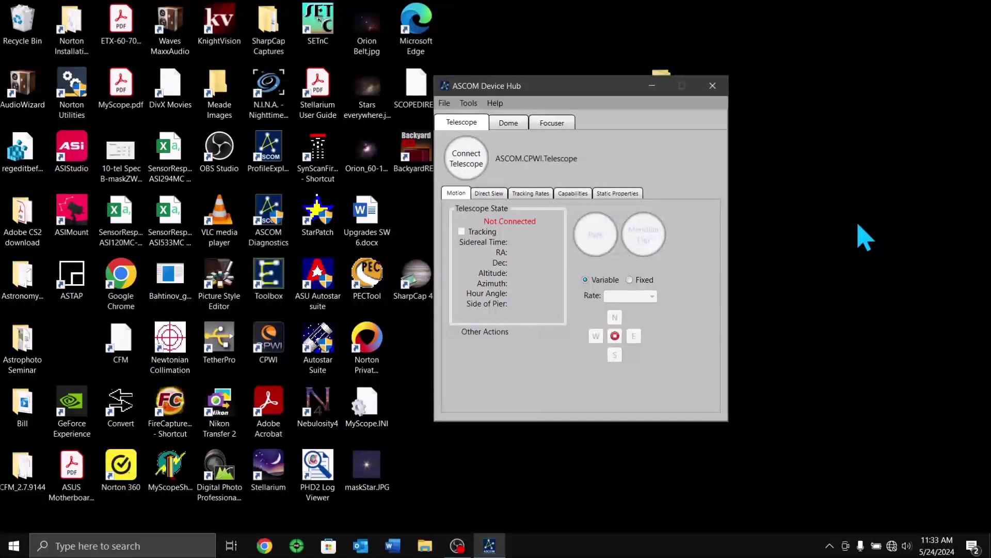
Set CPWI as the telescope device in the Device Hub setup and minimize Device Hub
{"action": "left_click", "coordinate": [469, 103]}
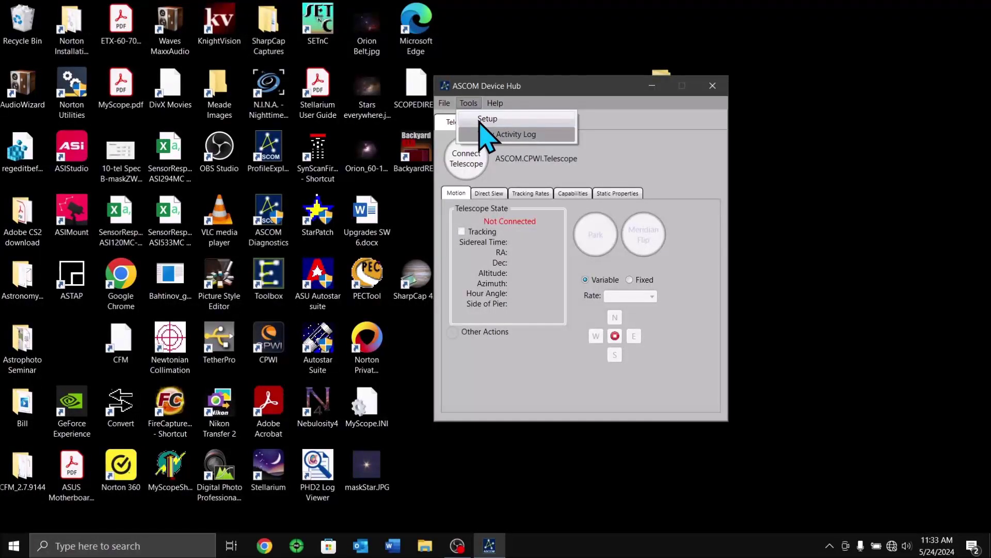
{"action": "left_click", "coordinate": [486, 119]}
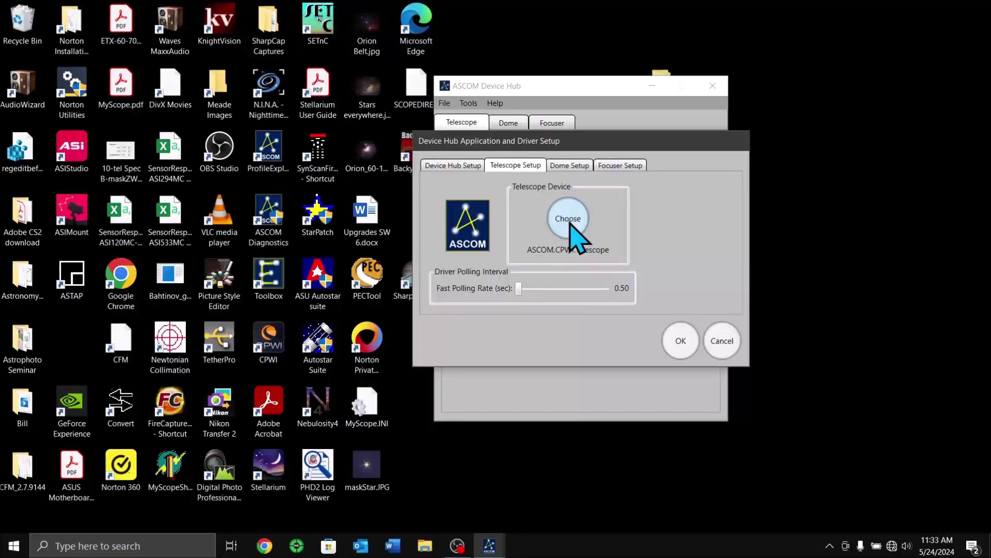
{"action": "left_click", "coordinate": [568, 221]}
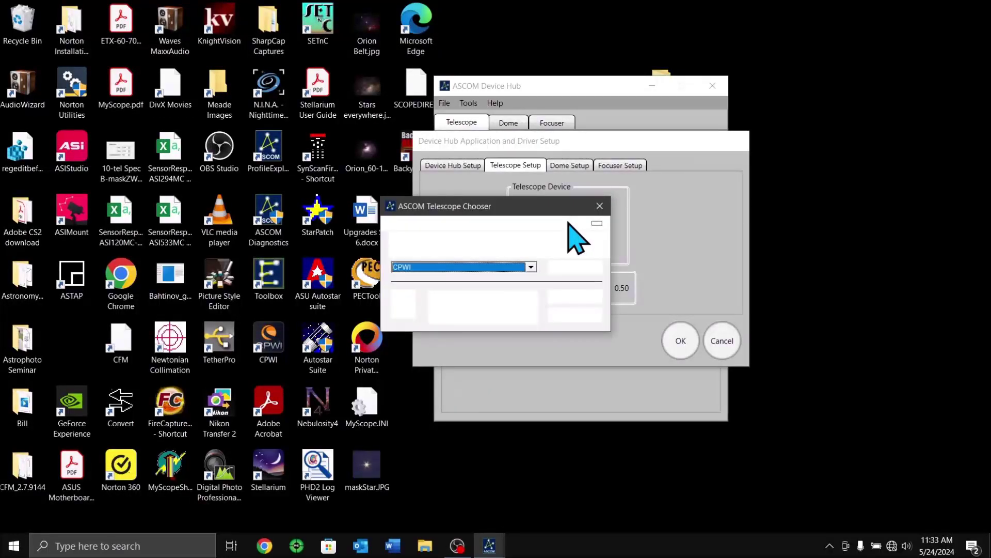
{"action": "left_click", "coordinate": [531, 267]}
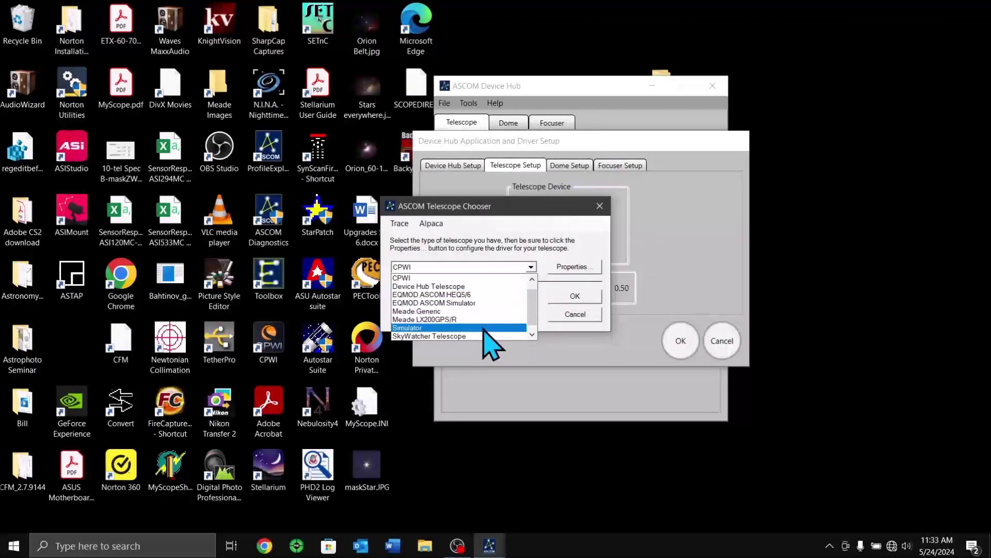
{"action": "left_click", "coordinate": [411, 279]}
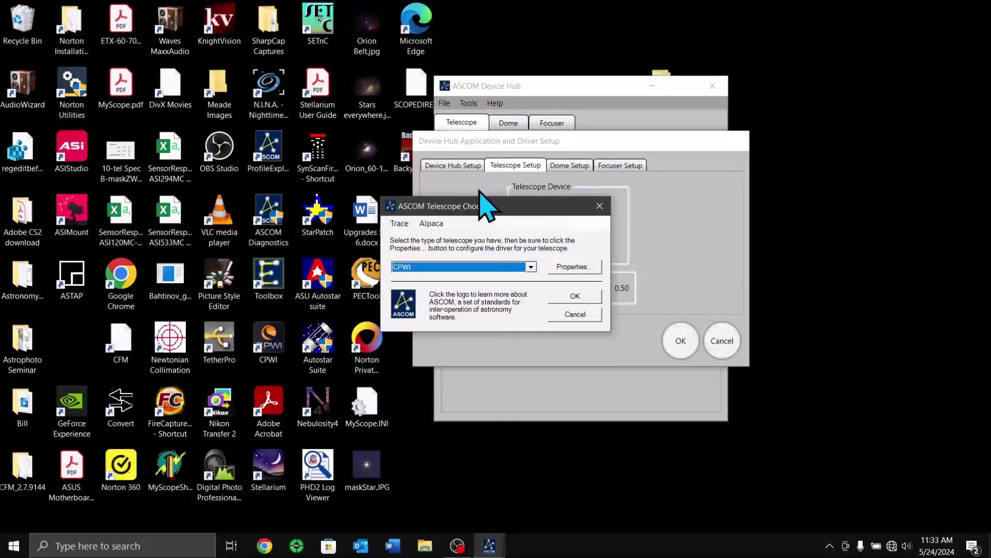
{"action": "left_click", "coordinate": [581, 297]}
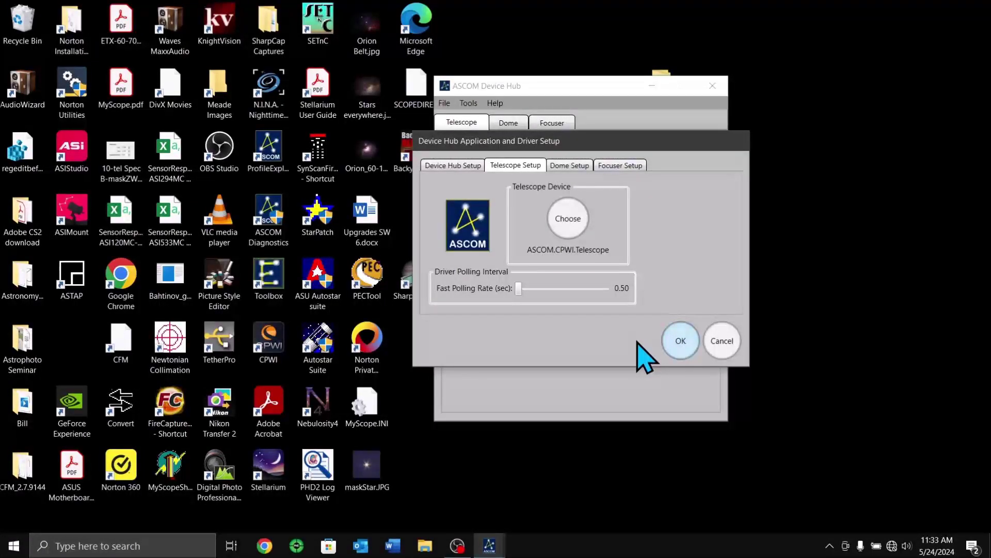
{"action": "key", "text": "Return"}
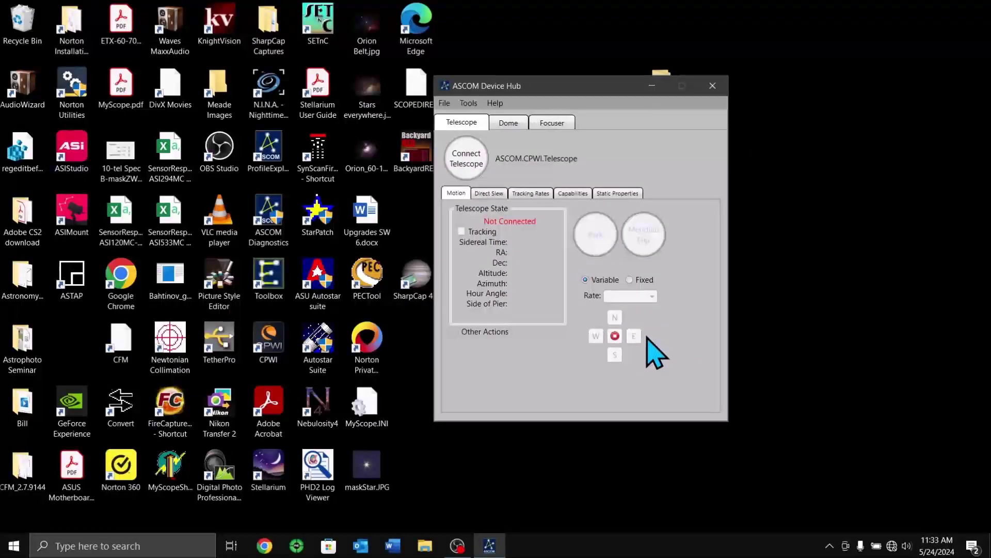
{"action": "left_click", "coordinate": [652, 85]}
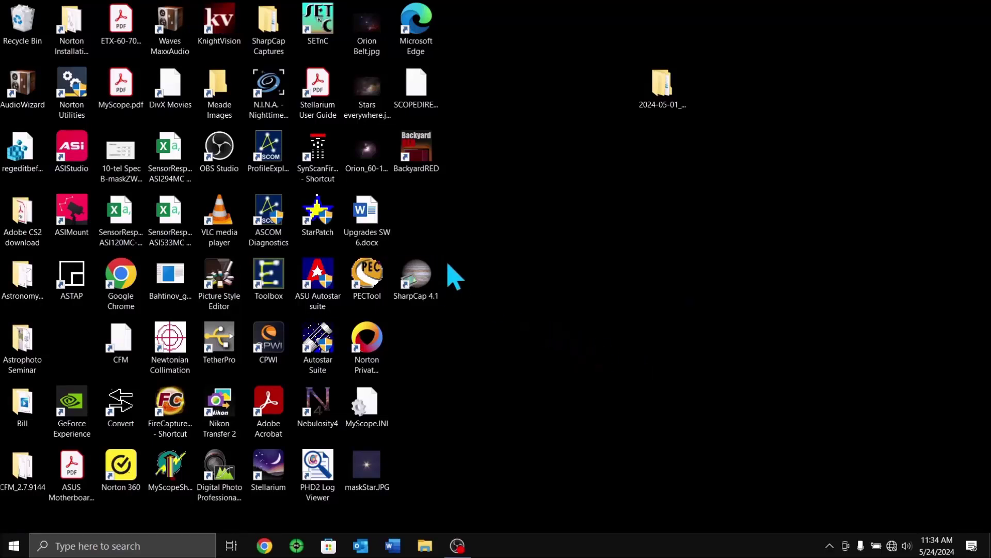
Switch to CPWI, connect to the mount through the hand controller and unpark it
{"action": "left_click", "coordinate": [268, 342]}
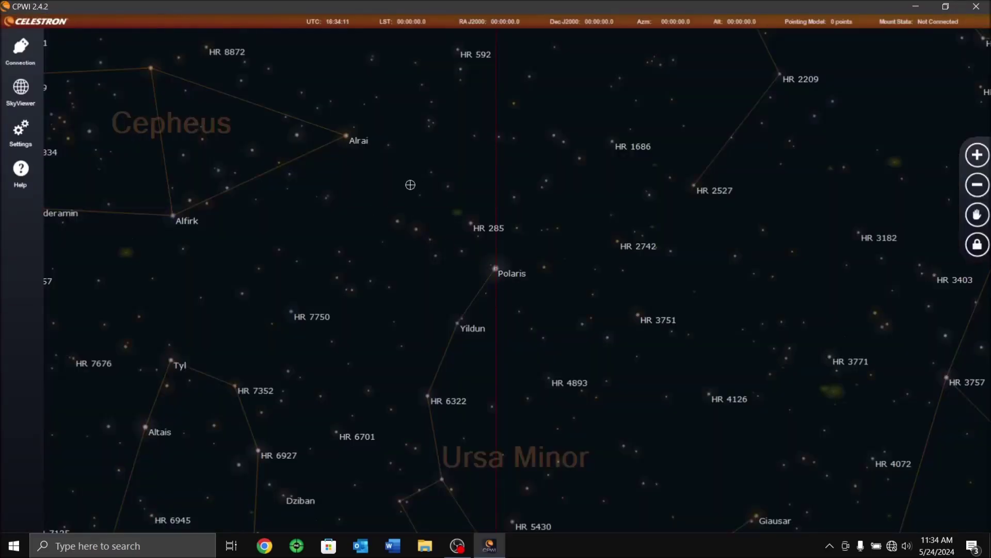
{"action": "left_click", "coordinate": [25, 52]}
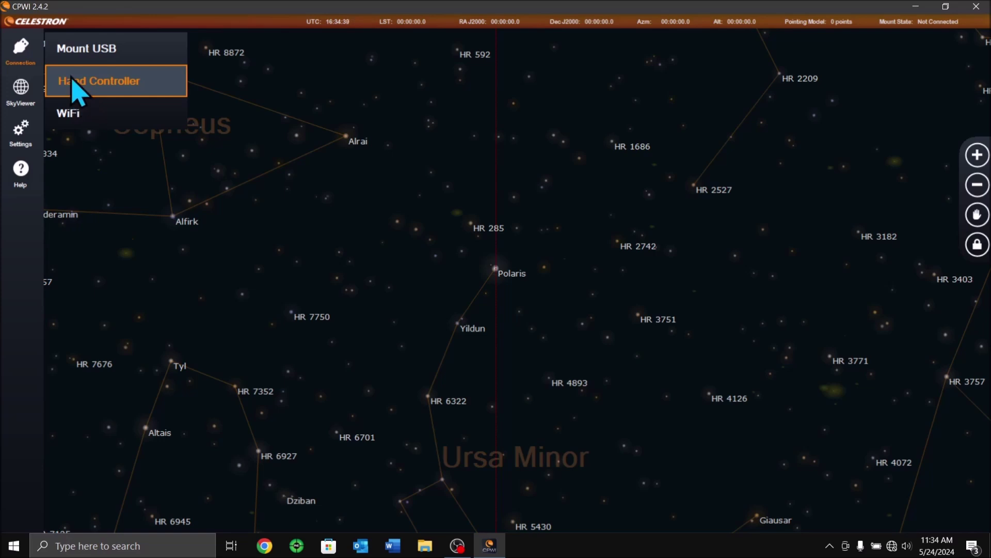
{"action": "left_click", "coordinate": [20, 46]}
{"action": "left_click", "coordinate": [35, 90]}
{"action": "left_click", "coordinate": [21, 46]}
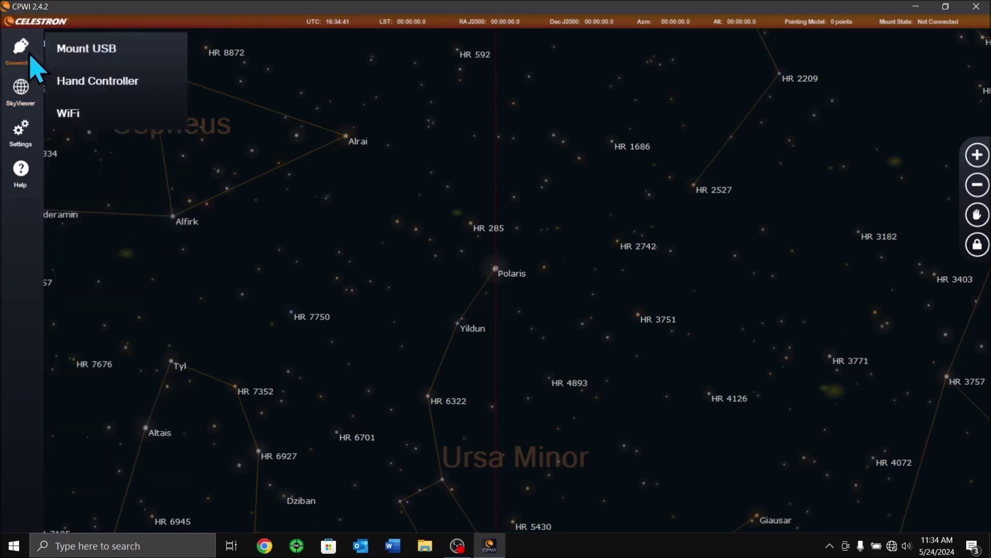
{"action": "left_click", "coordinate": [111, 82]}
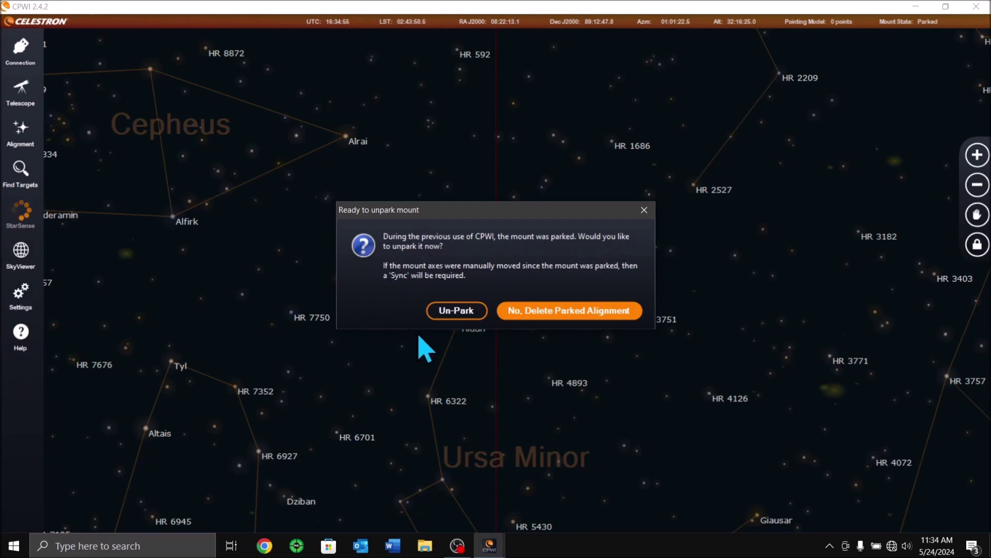
{"action": "left_click", "coordinate": [455, 311]}
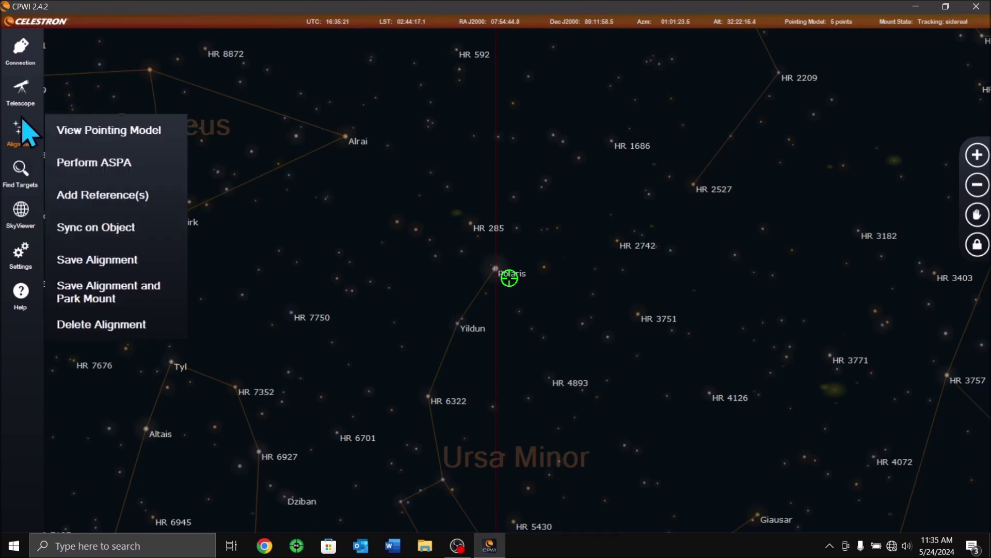
Bring up the mount slew controls beside the star labels and set the slew rate to 6
{"action": "mouse_move", "coordinate": [29, 101]}
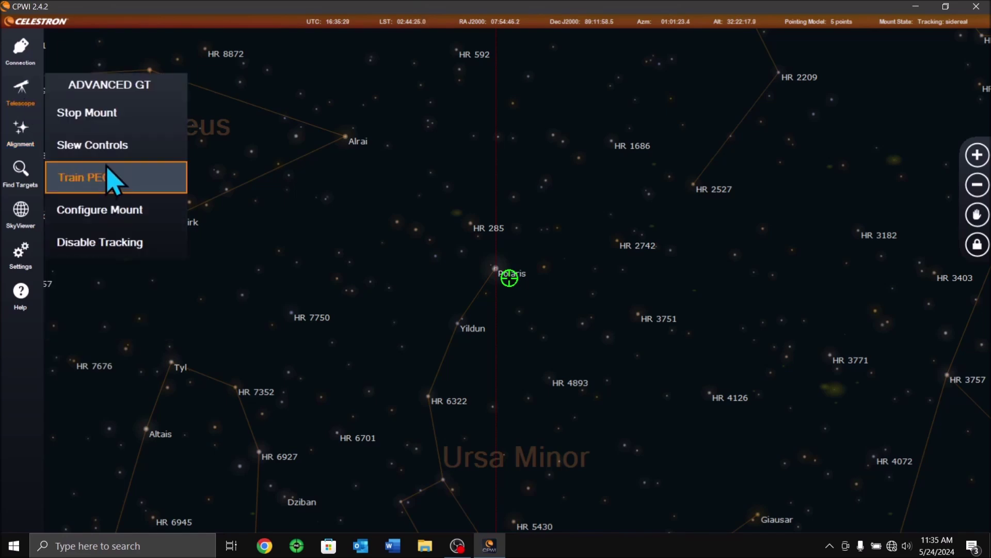
{"action": "left_click", "coordinate": [105, 147]}
{"action": "left_click_drag", "start_coordinate": [508, 189], "coordinate": [776, 213]}
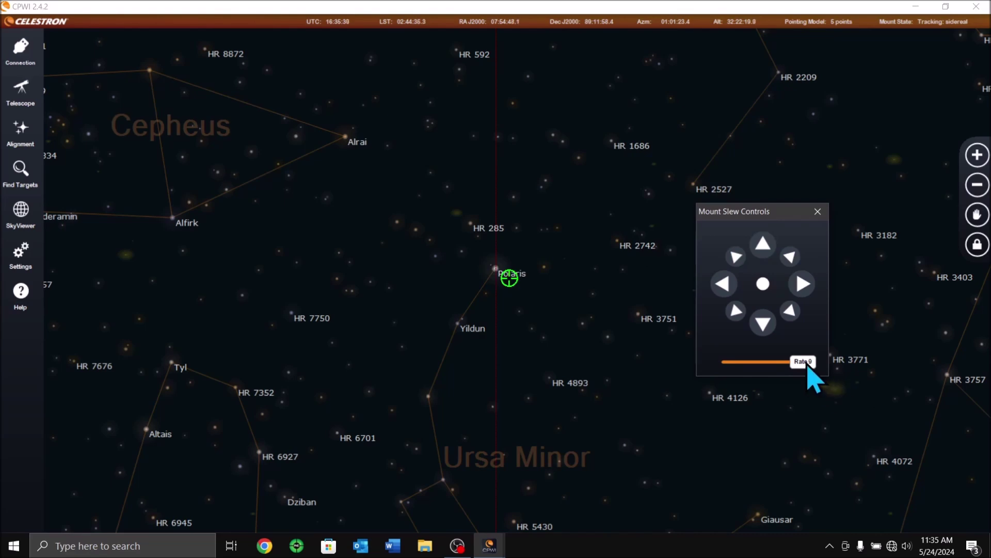
{"action": "left_click_drag", "start_coordinate": [807, 365], "coordinate": [771, 366]}
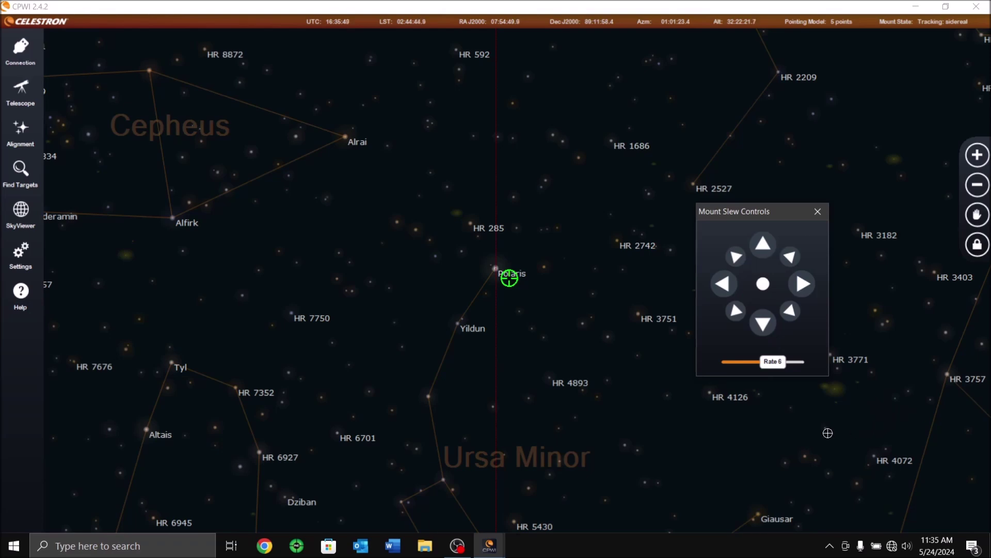
Minimize CPWI and start N.I.N.A. maximized with the JAA_Dome-scope profile
{"action": "left_click", "coordinate": [916, 6]}
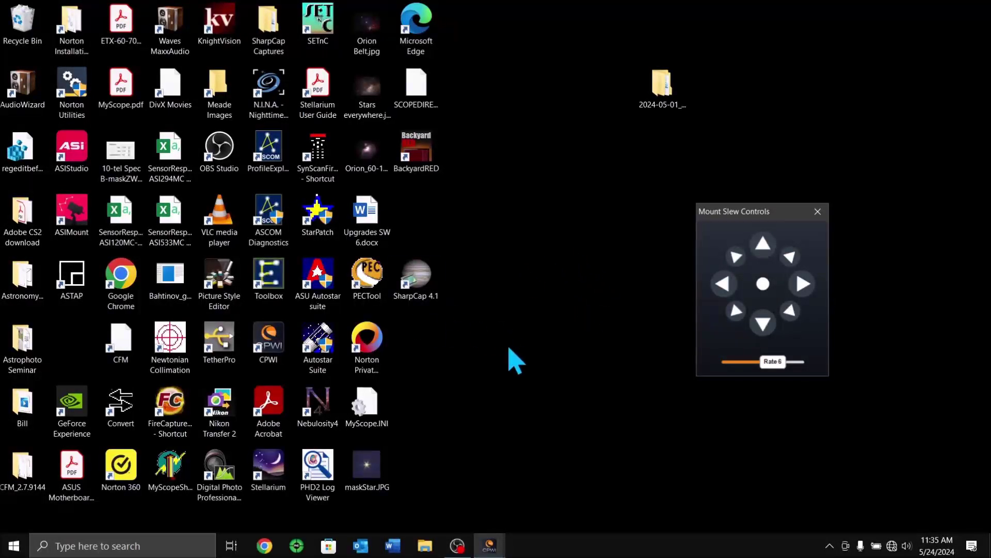
{"action": "double_click", "coordinate": [276, 93]}
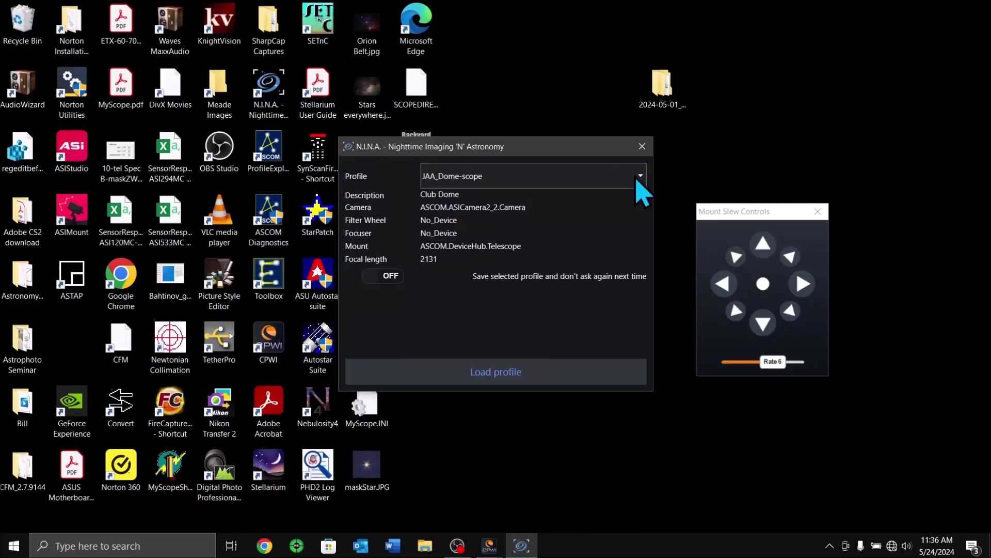
{"action": "left_click", "coordinate": [638, 181]}
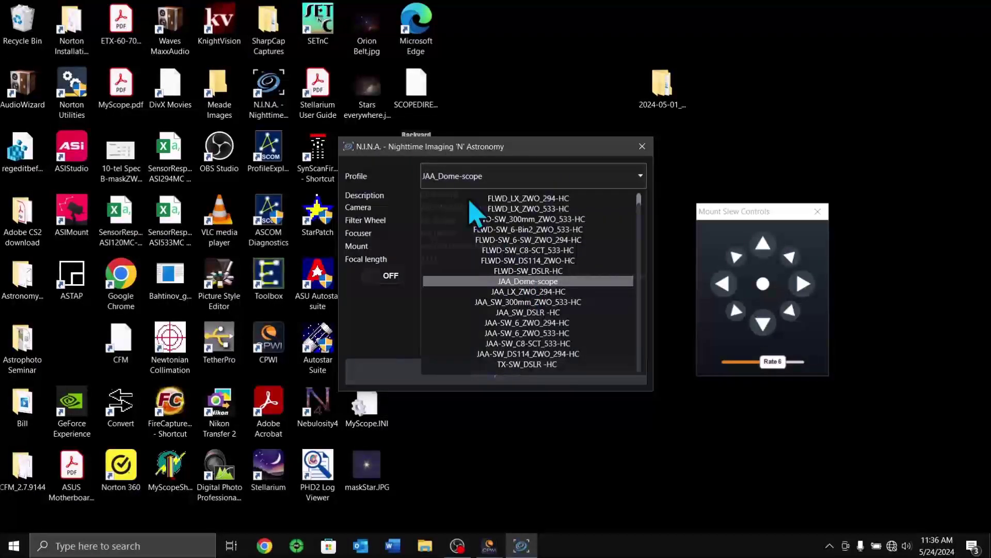
{"action": "key", "text": "Return"}
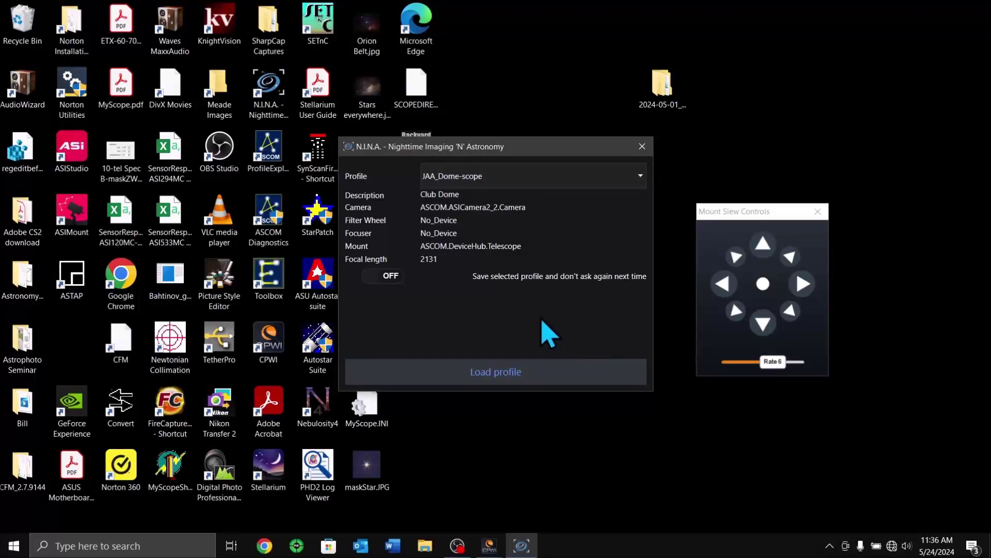
{"action": "left_click", "coordinate": [497, 377]}
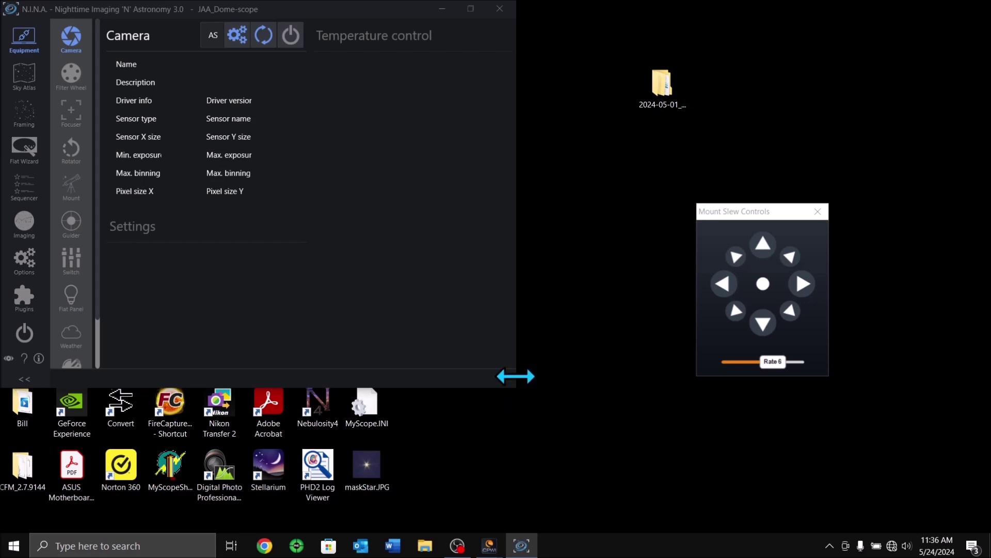
{"action": "left_click", "coordinate": [471, 9]}
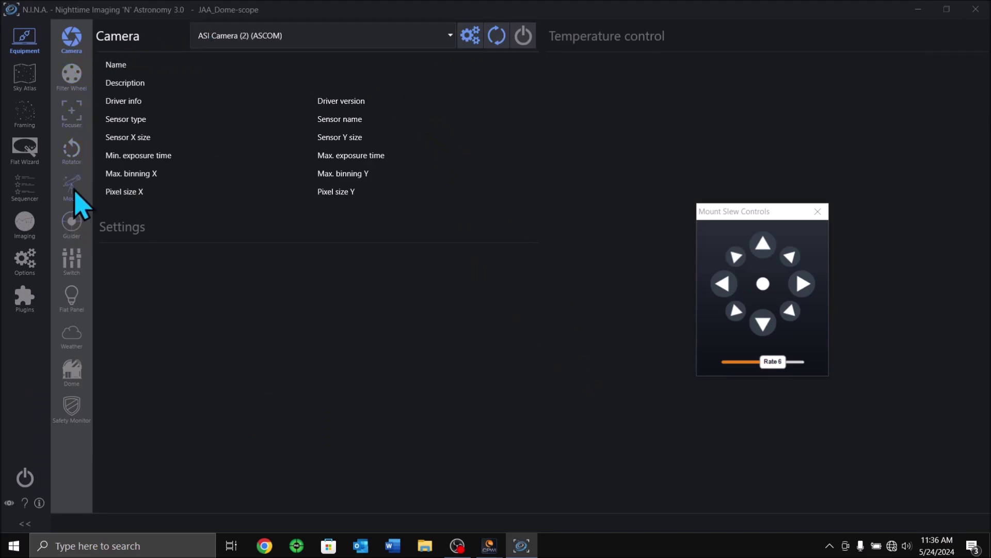
Connect Device Hub Telescope as the N.I.N.A. mount and synchronize the site settings from N.I.N.A. to the mount
{"action": "left_click", "coordinate": [73, 197]}
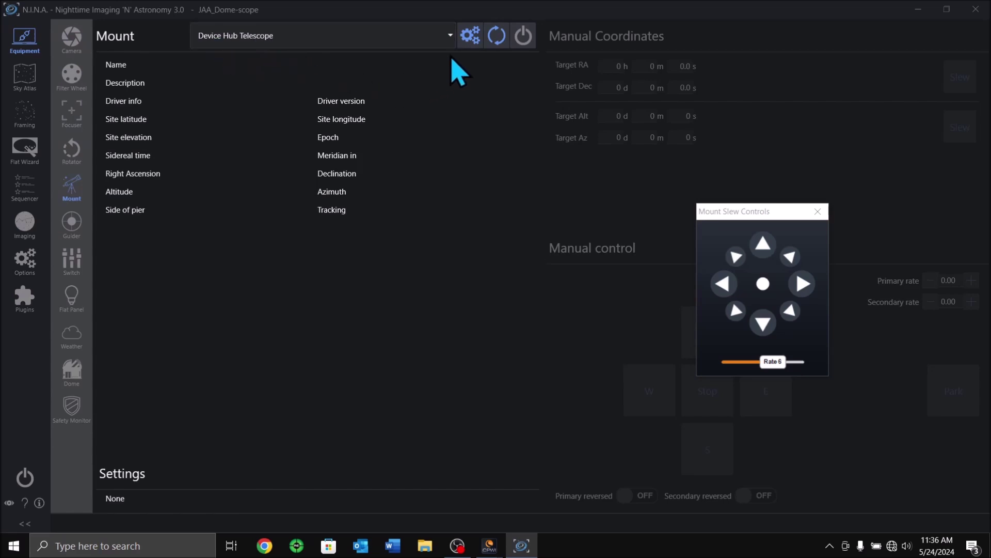
{"action": "left_click", "coordinate": [451, 36]}
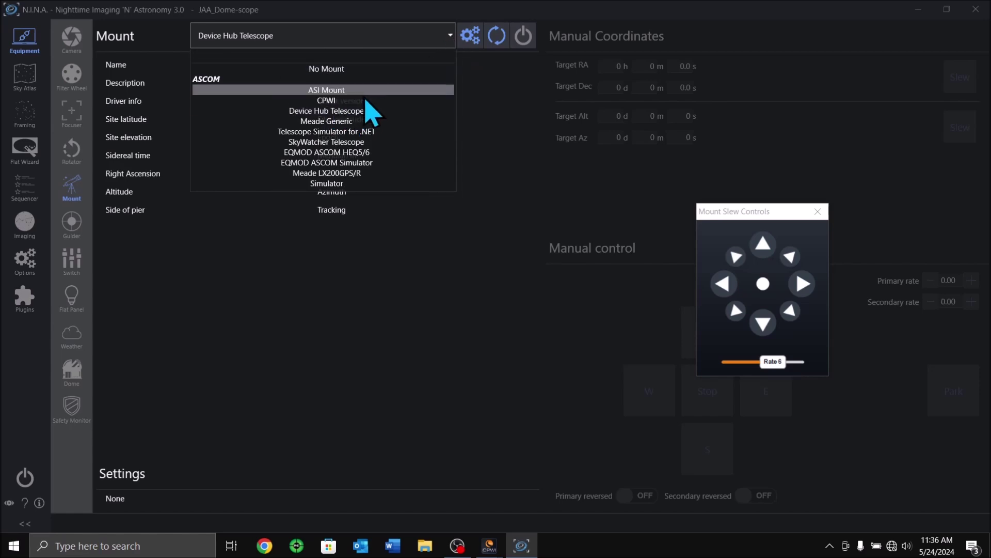
{"action": "left_click", "coordinate": [362, 115]}
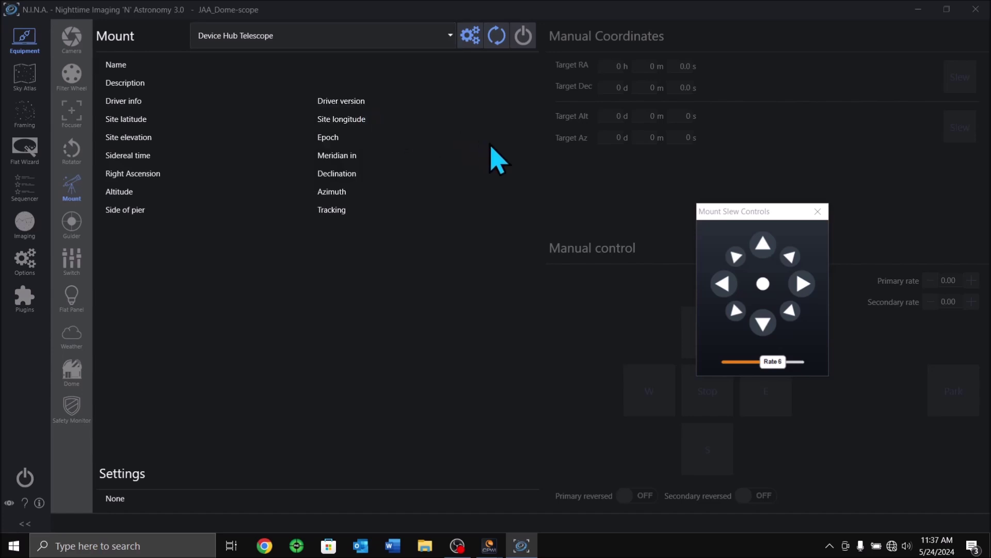
{"action": "left_click", "coordinate": [529, 39]}
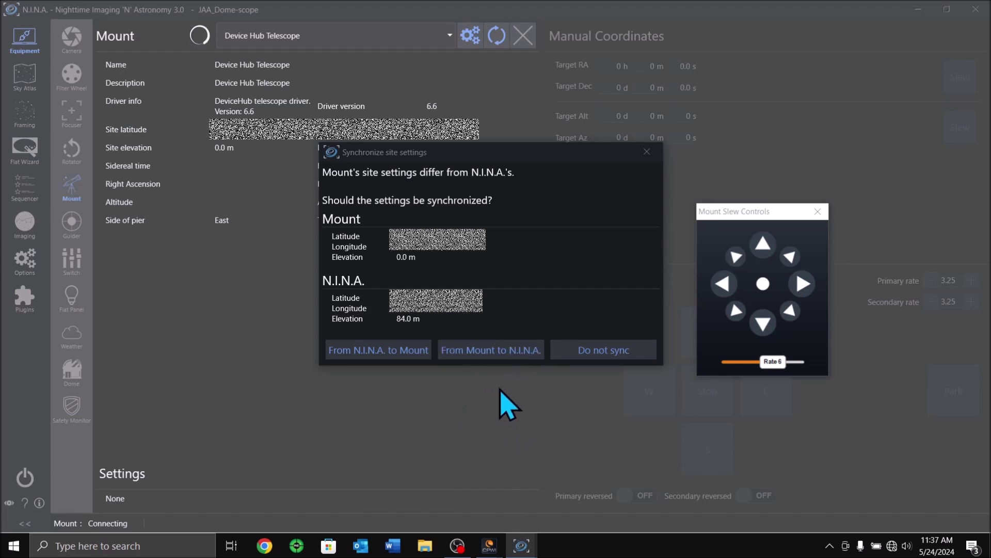
{"action": "left_click", "coordinate": [376, 357]}
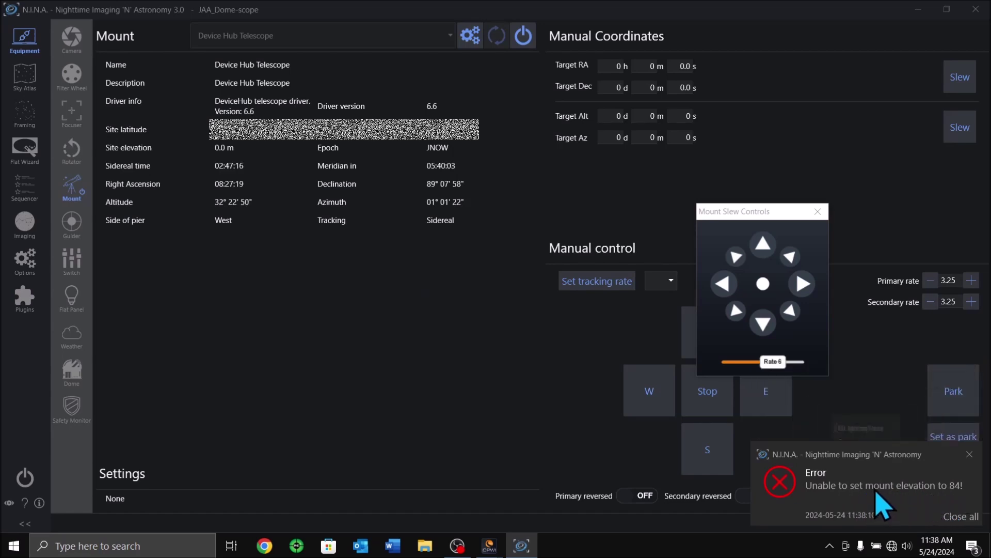
{"action": "left_click", "coordinate": [970, 455]}
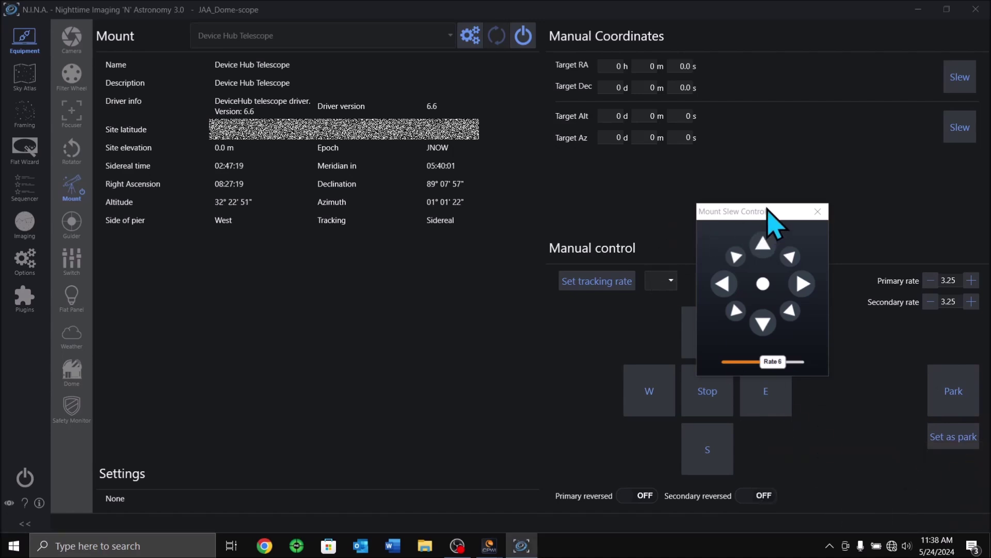
Move the mount slew controls clear of N.I.N.A.'s manual controls and switch briefly to CPWI to view its target-finding options
{"action": "left_click_drag", "start_coordinate": [766, 211], "coordinate": [427, 283]}
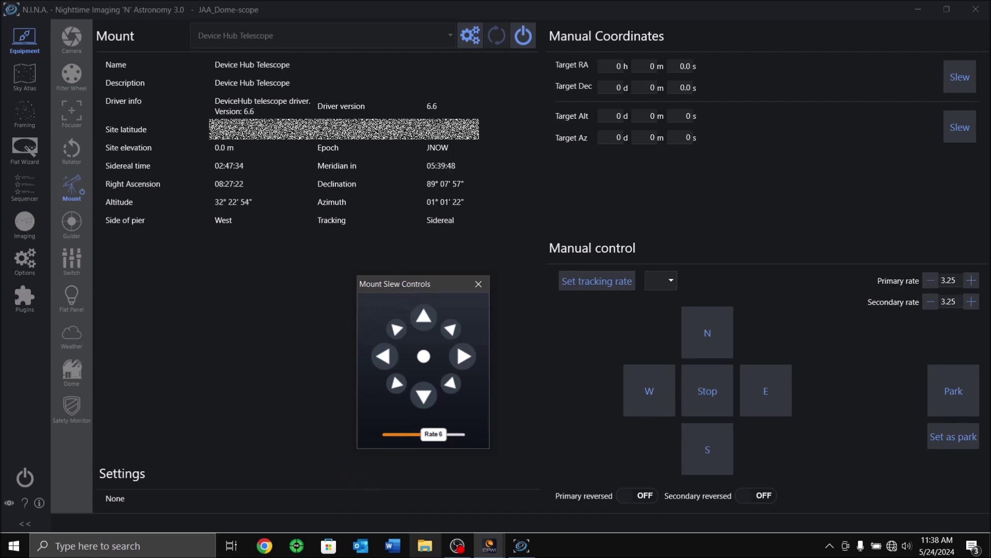
{"action": "mouse_move", "coordinate": [489, 545]}
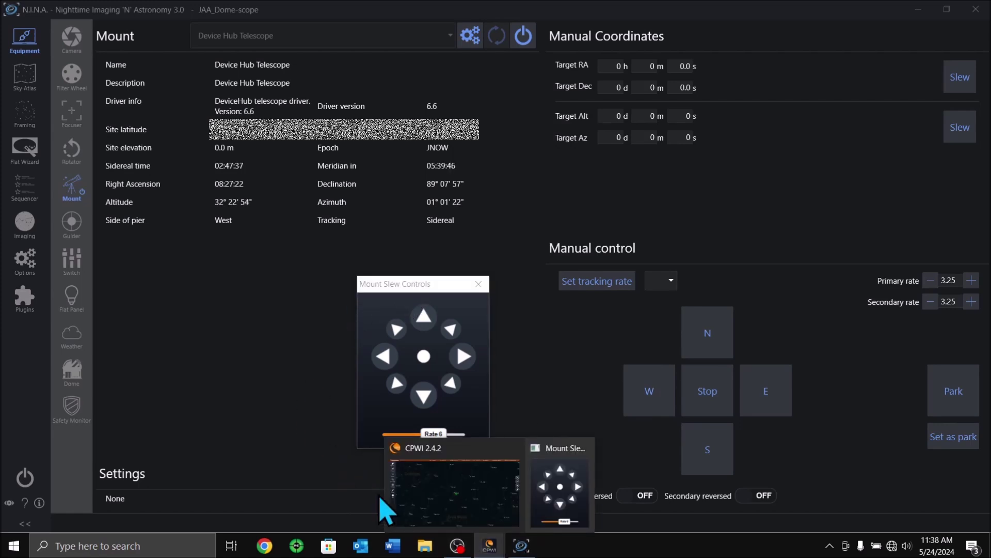
{"action": "left_click", "coordinate": [429, 465]}
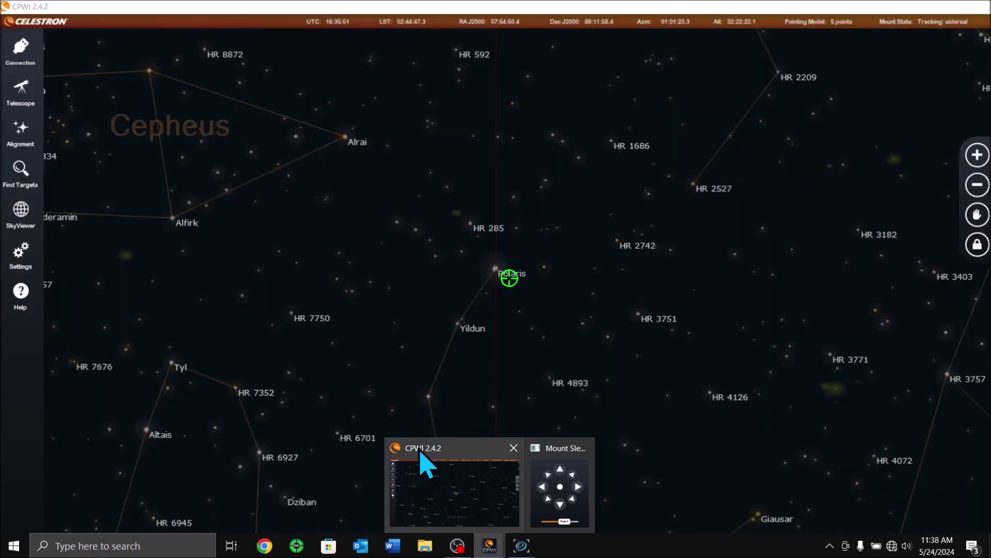
{"action": "left_click", "coordinate": [421, 452]}
{"action": "mouse_move", "coordinate": [22, 191]}
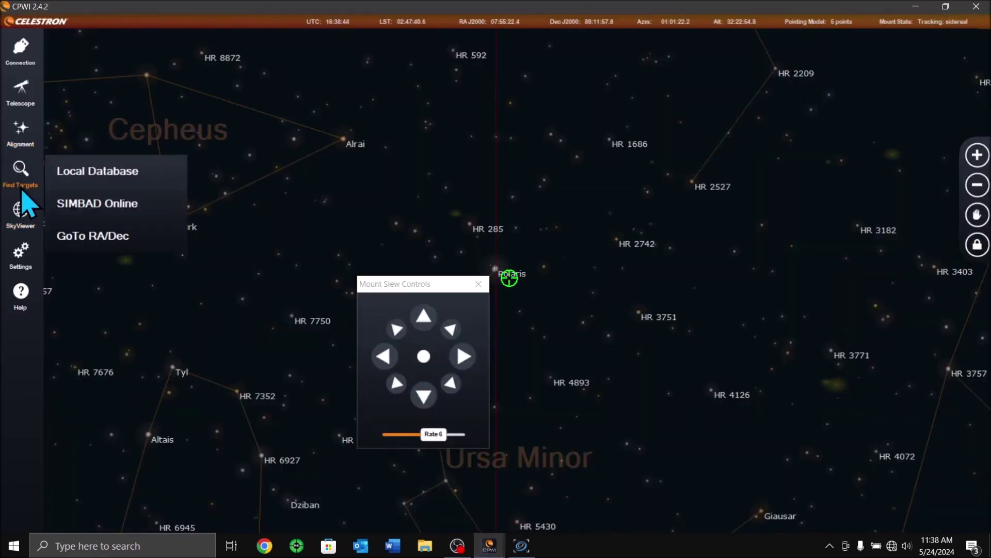
{"action": "mouse_move", "coordinate": [10, 132]}
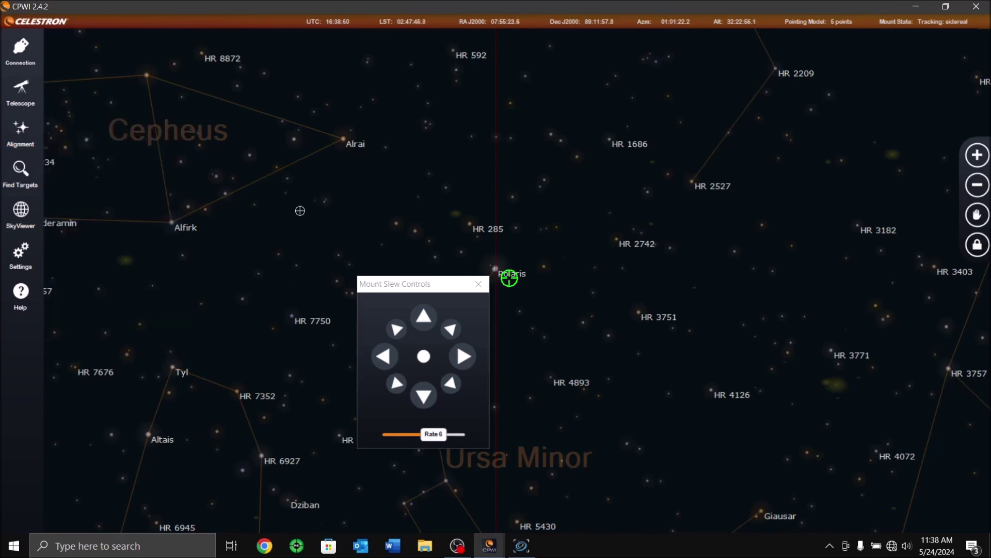
{"action": "left_click", "coordinate": [916, 8]}
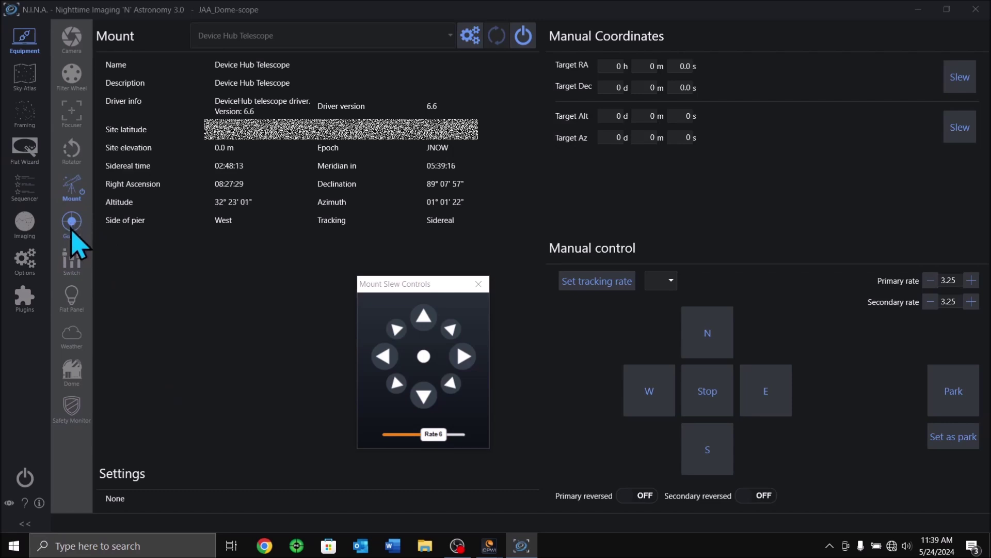
Start PHD2 and review the JAA_Dome_80mm_StarShoot_DC equipment profile in its connection dialog, with the mount slew controls moved clear
{"action": "left_click", "coordinate": [296, 546]}
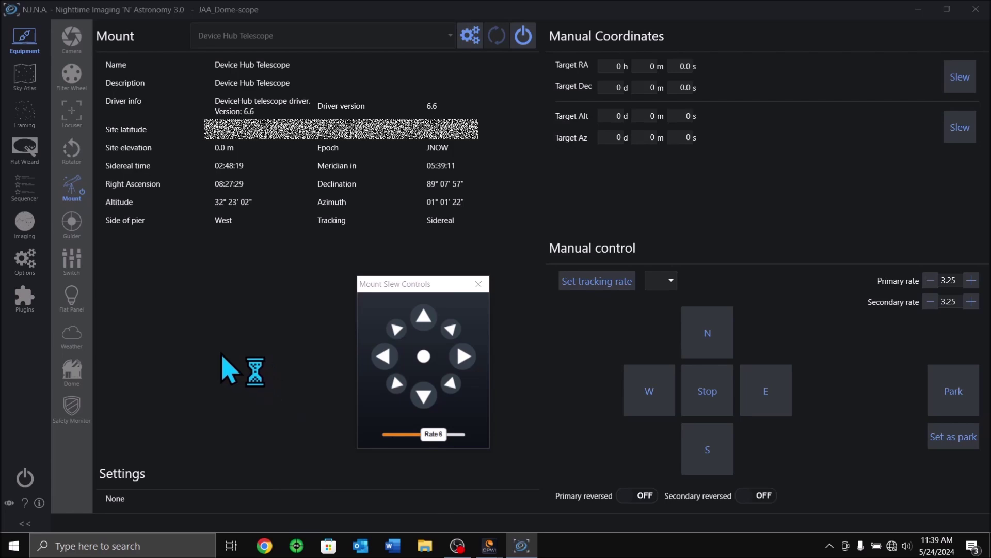
{"action": "left_click", "coordinate": [919, 11]}
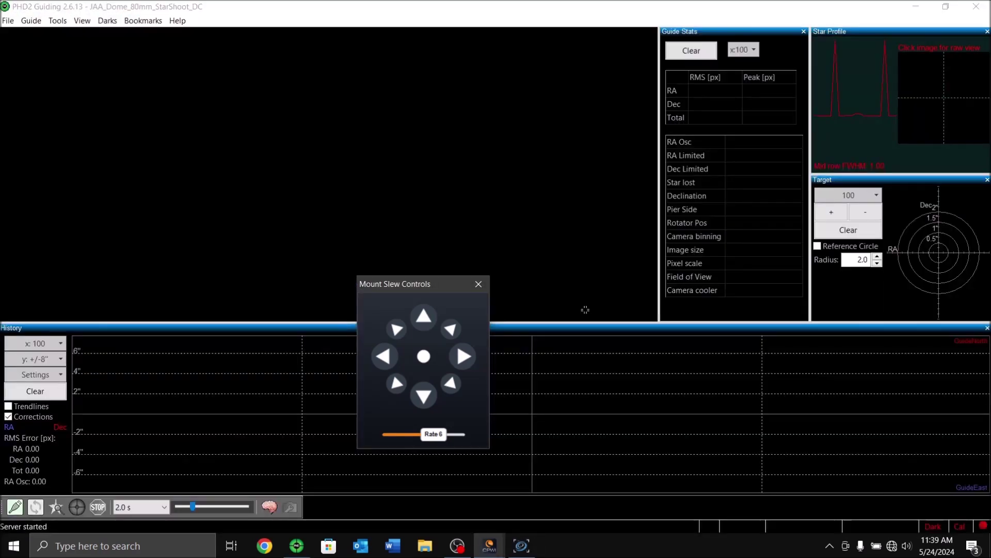
{"action": "left_click", "coordinate": [16, 508]}
{"action": "left_click", "coordinate": [16, 508]}
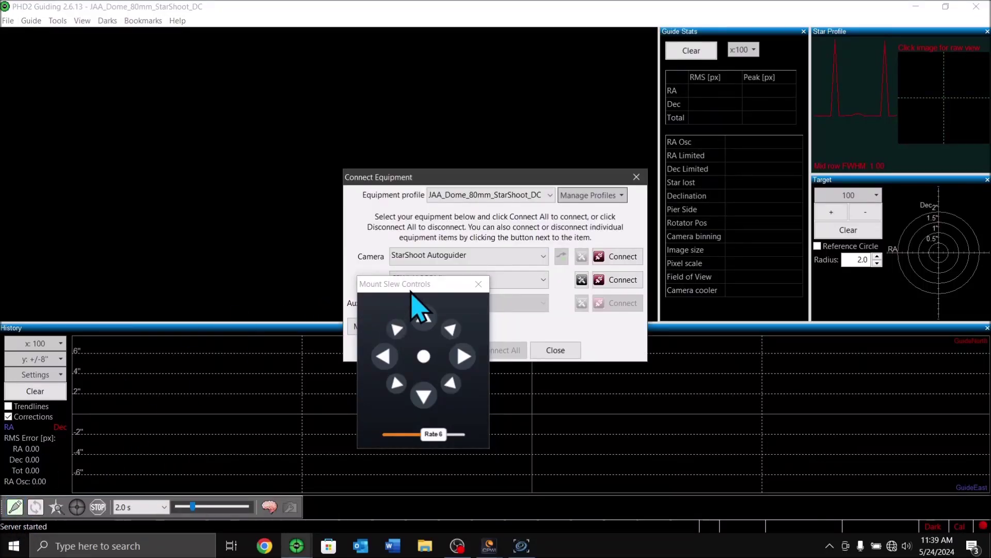
{"action": "left_click_drag", "start_coordinate": [412, 287], "coordinate": [852, 349]}
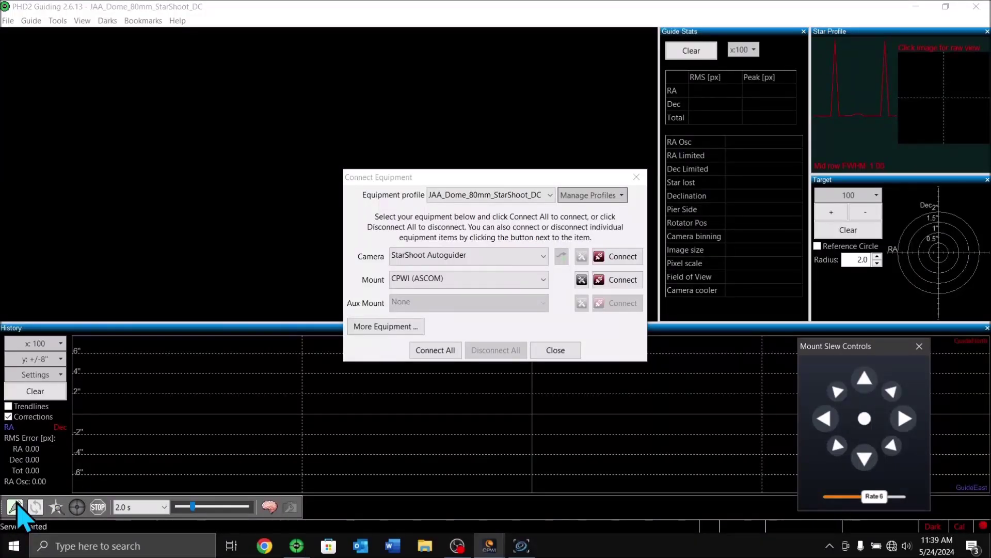
{"action": "left_click", "coordinate": [550, 196]}
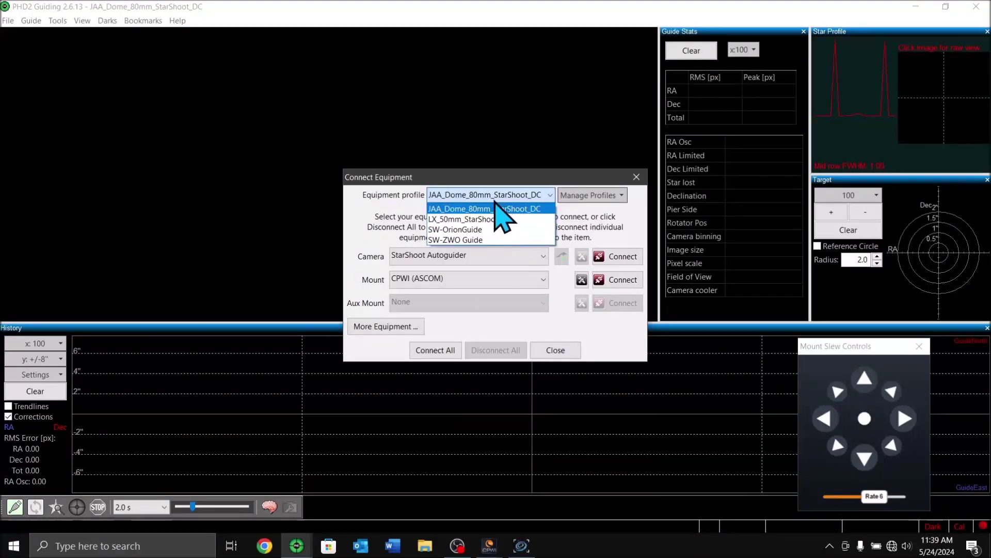
{"action": "left_click", "coordinate": [510, 208]}
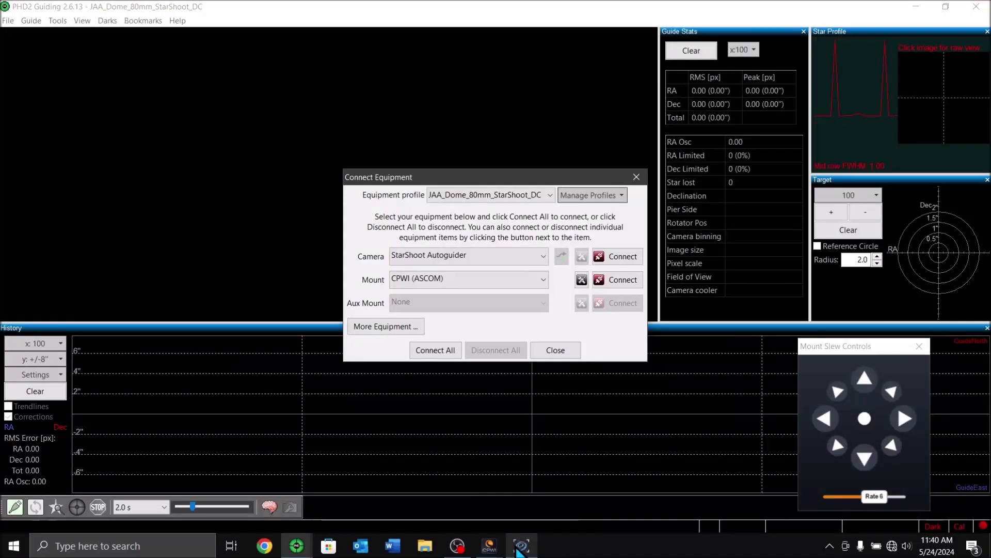
Minimize N.I.N.A., dismiss PHD2's equipment connection dialog and exit PHD2
{"action": "left_click", "coordinate": [519, 550]}
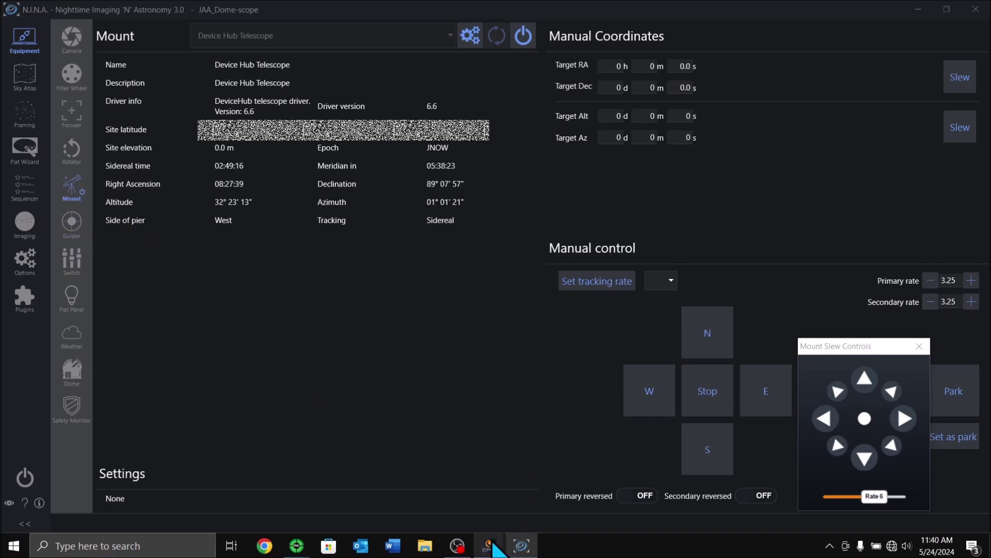
{"action": "mouse_move", "coordinate": [493, 548]}
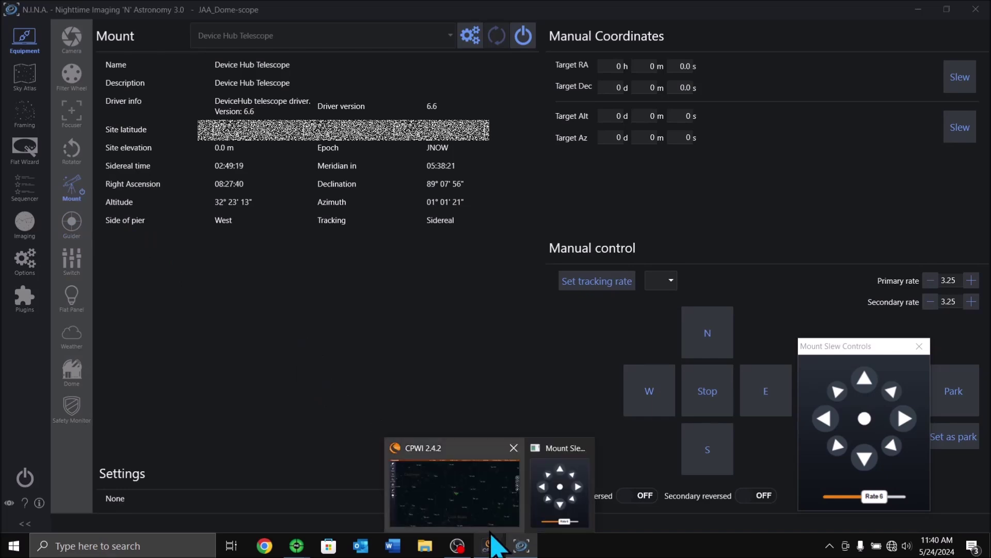
{"action": "left_click", "coordinate": [921, 14]}
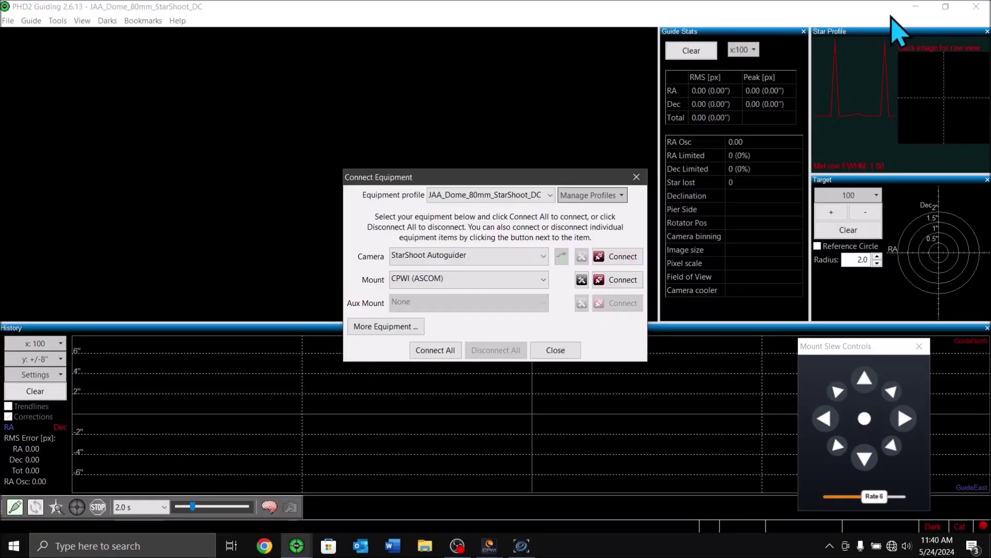
{"action": "left_click", "coordinate": [563, 355]}
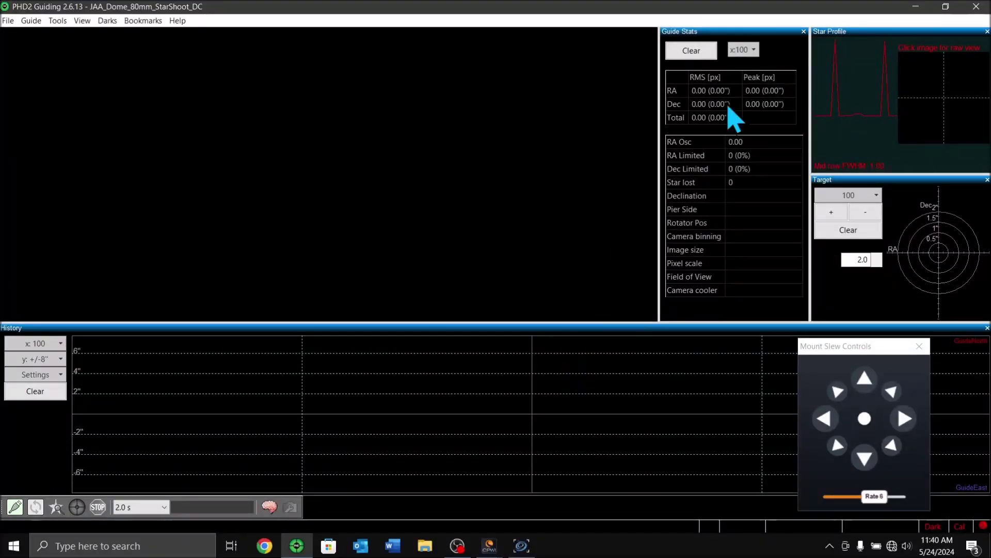
{"action": "left_click", "coordinate": [976, 6]}
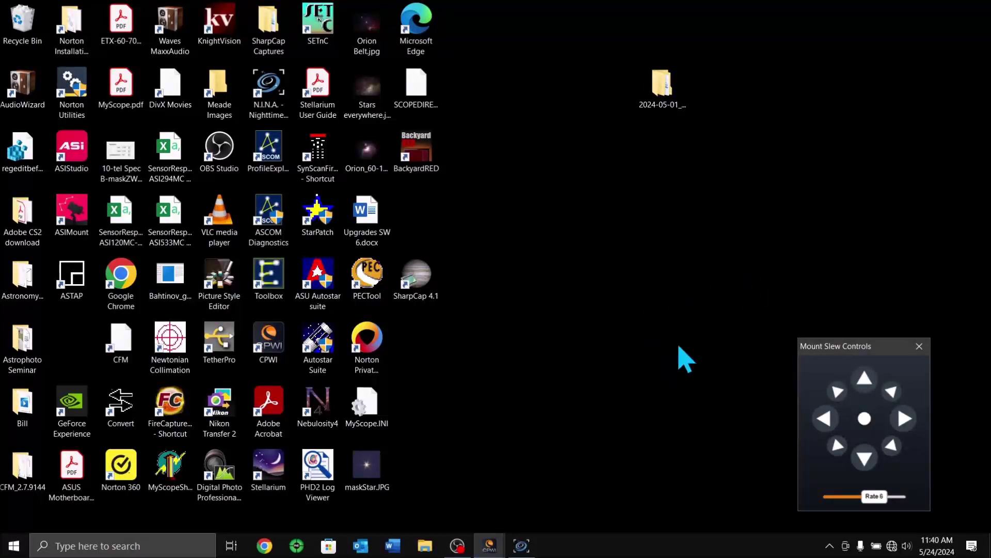
Start Stellarium and bring up its telescope configuration from the telescope slew controls
{"action": "double_click", "coordinate": [280, 476]}
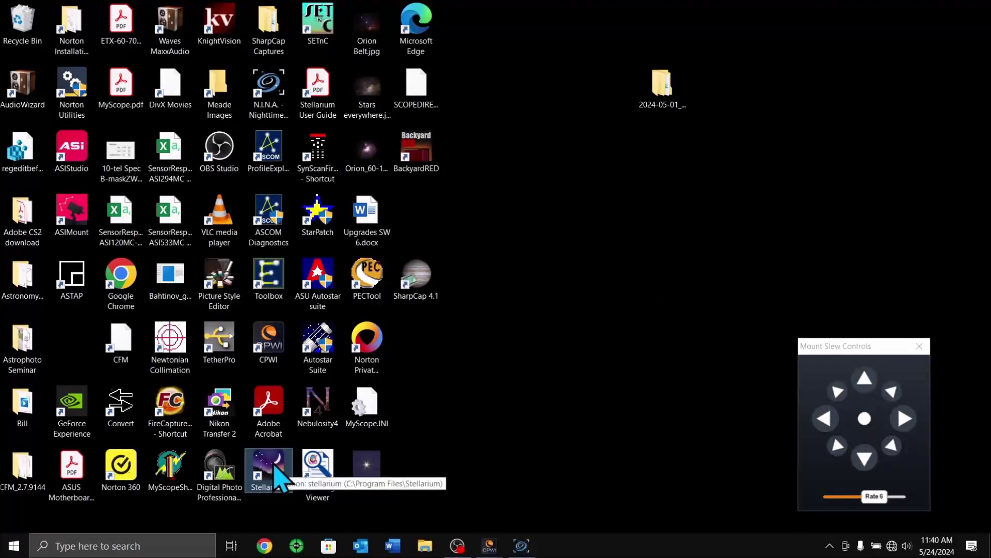
{"action": "double_click", "coordinate": [264, 477]}
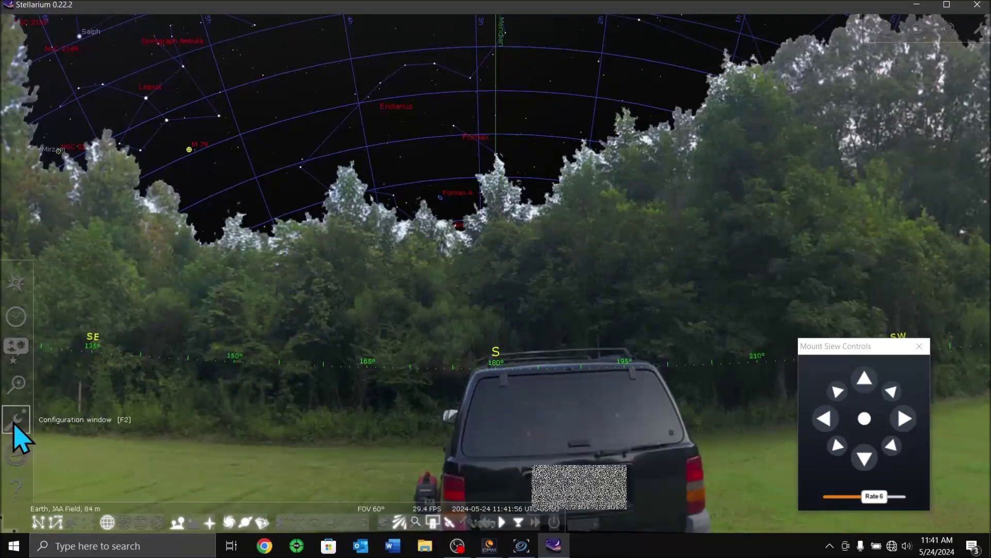
{"action": "left_click", "coordinate": [466, 523]}
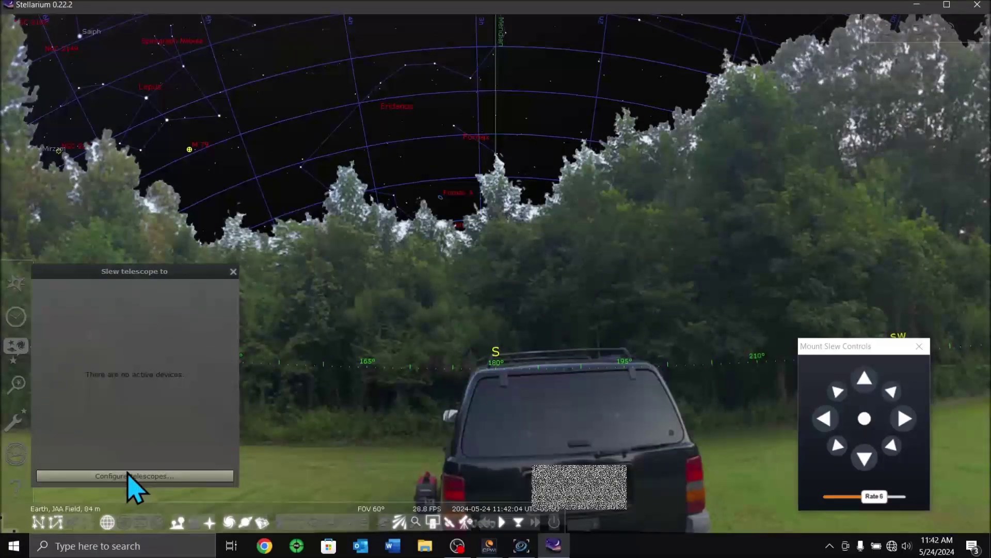
{"action": "left_click", "coordinate": [126, 476]}
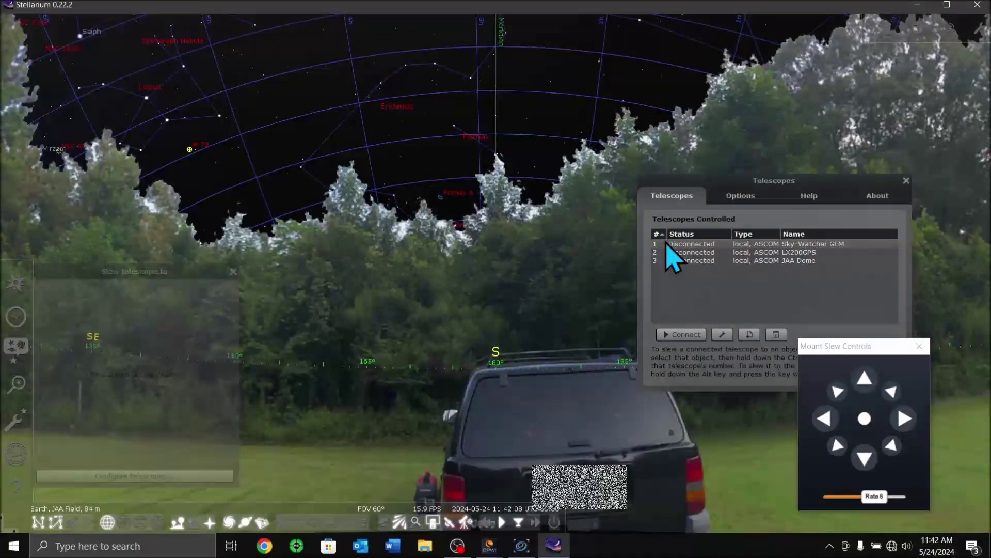
Configure the JAA Dome telescope with CPWI as its ASCOM device and save the configuration
{"action": "left_click", "coordinate": [702, 261]}
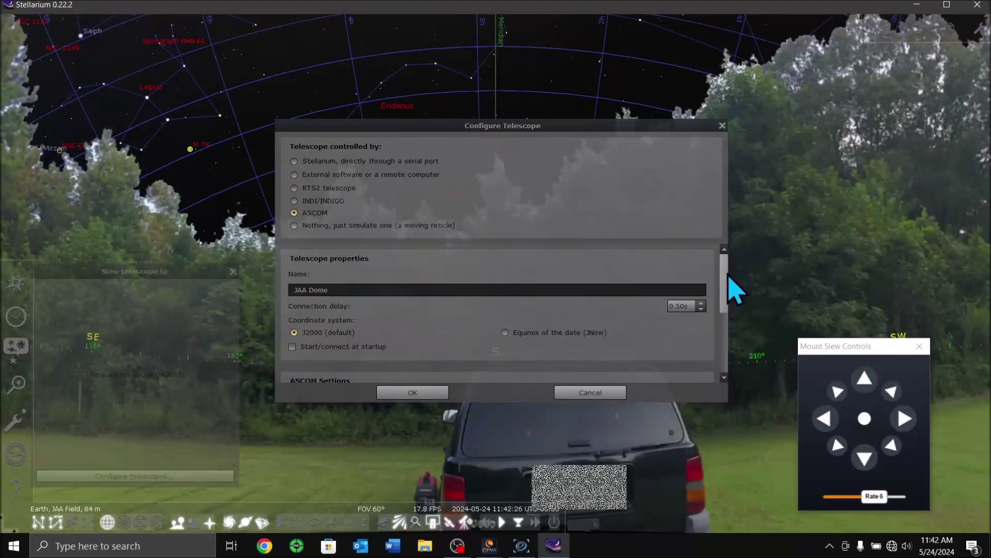
{"action": "left_click_drag", "start_coordinate": [729, 279], "coordinate": [732, 332]}
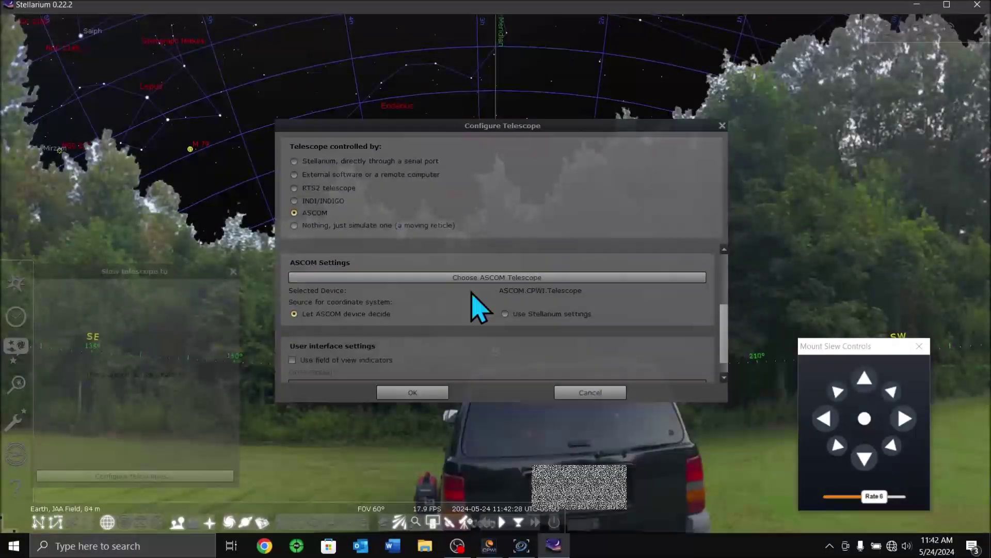
{"action": "left_click", "coordinate": [461, 281]}
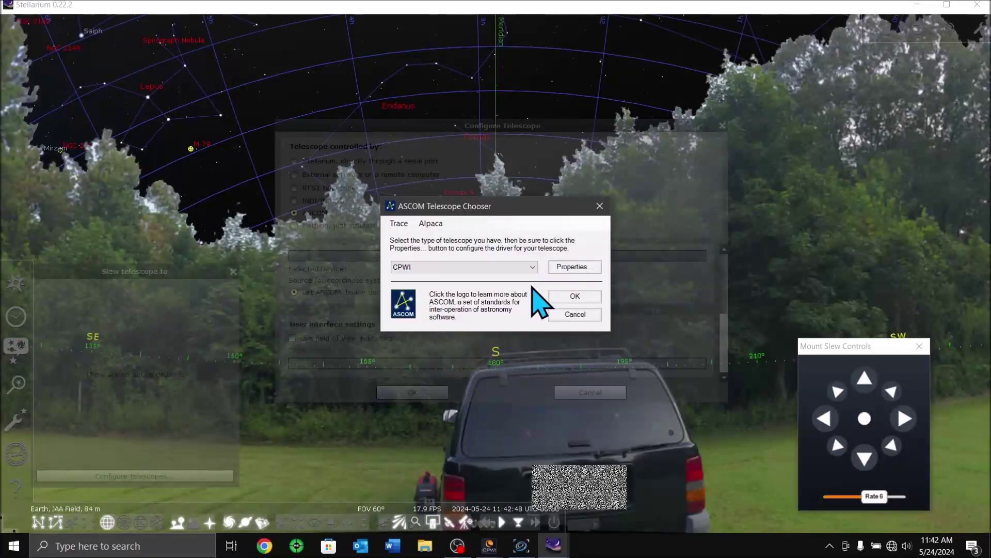
{"action": "left_click", "coordinate": [531, 267]}
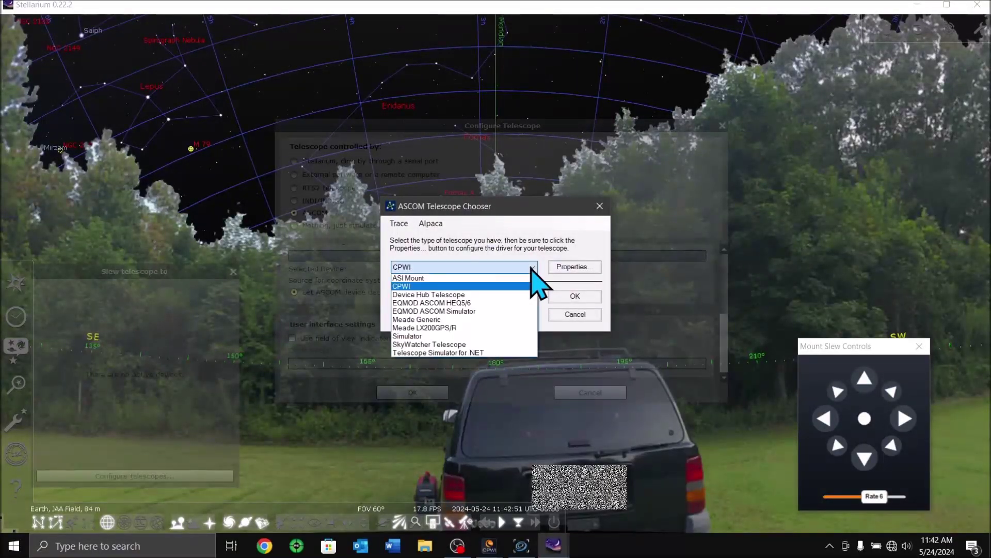
{"action": "left_click", "coordinate": [433, 286]}
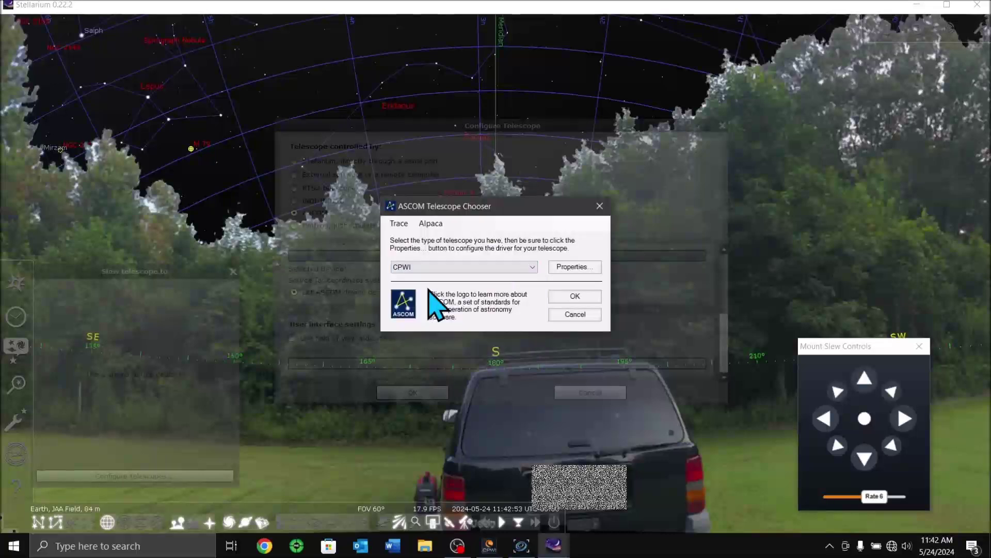
{"action": "left_click", "coordinate": [575, 296]}
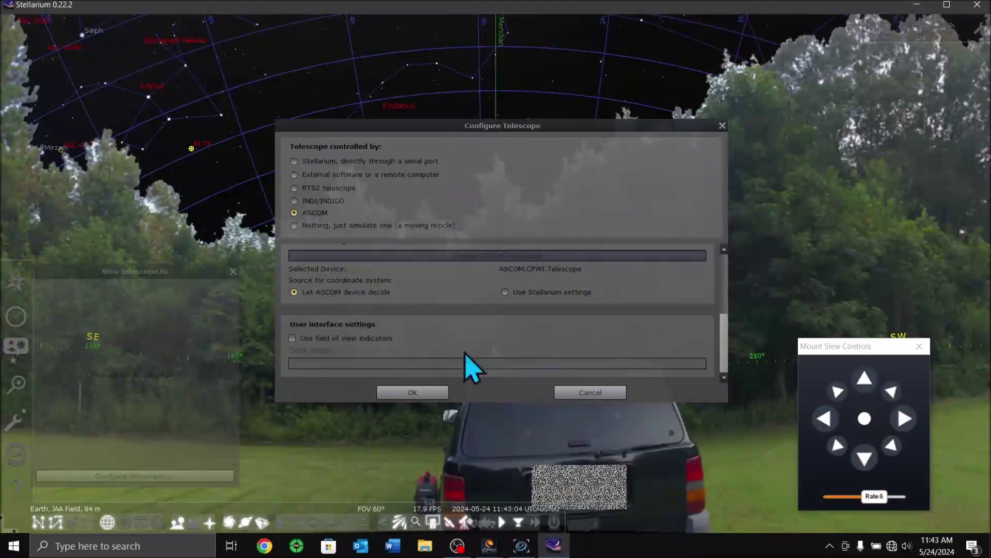
{"action": "left_click", "coordinate": [403, 396]}
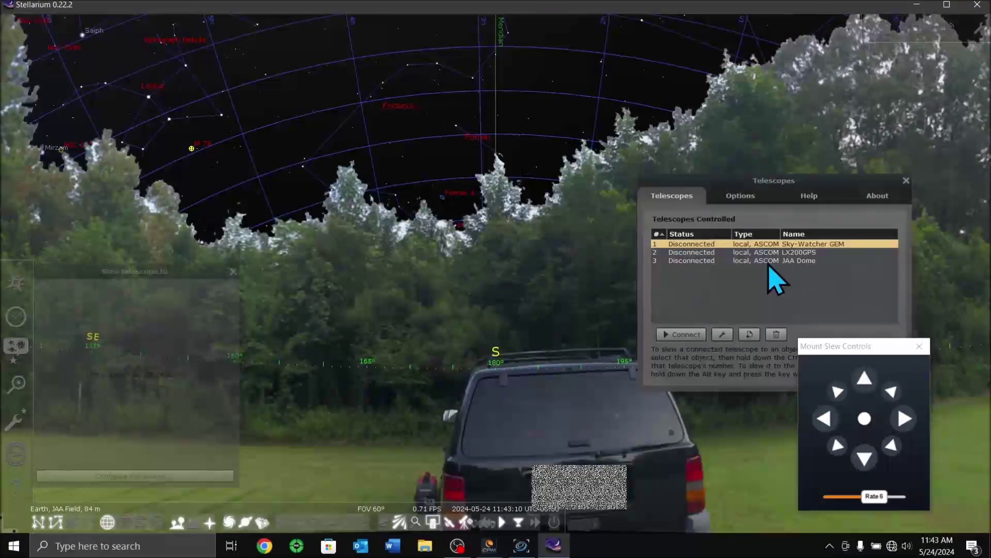
Connect the JAA Dome telescope and close the Telescopes window
{"action": "left_click", "coordinate": [698, 261]}
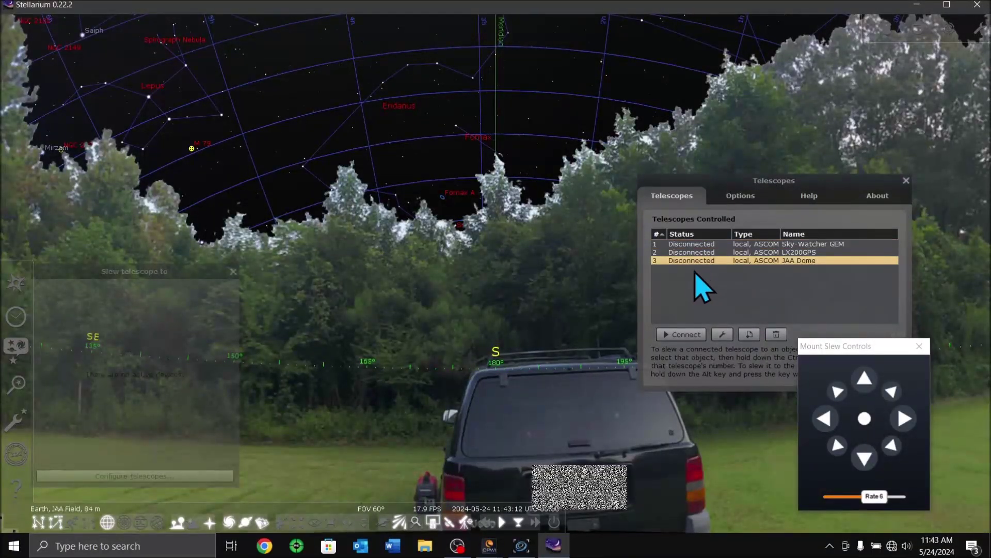
{"action": "left_click", "coordinate": [678, 336]}
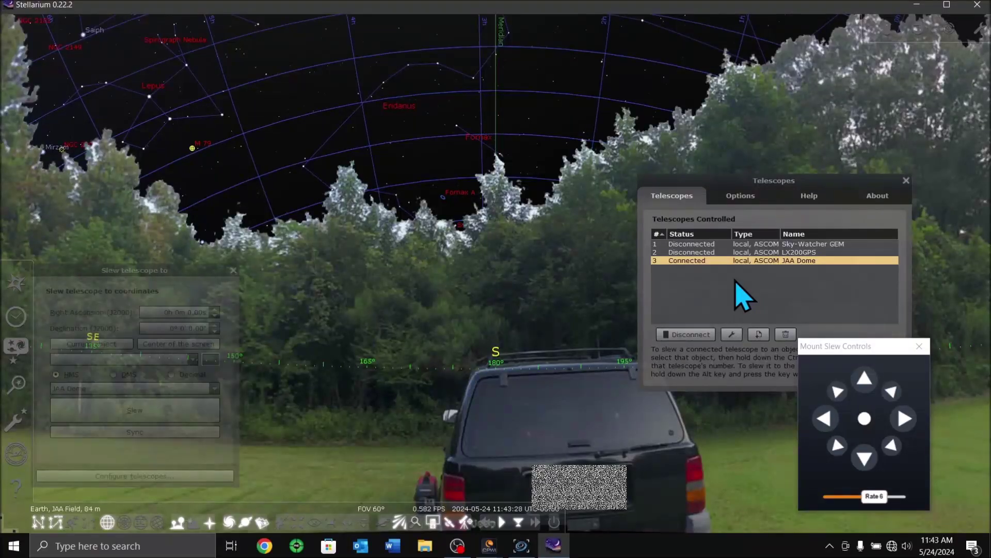
{"action": "left_click", "coordinate": [905, 181]}
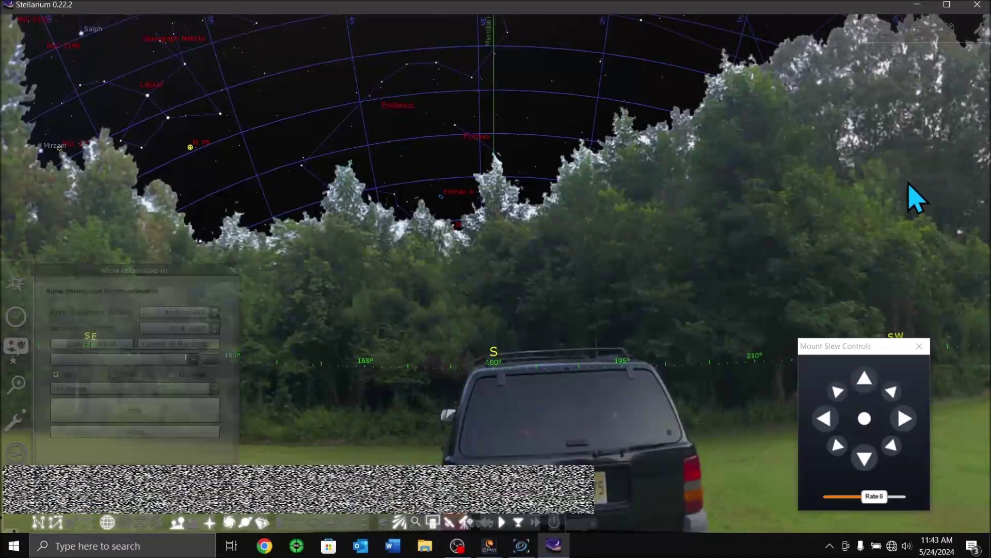
Turn the sky view north to Polaris and narrow the field of view to about 31°
{"action": "left_click_drag", "start_coordinate": [910, 195], "coordinate": [420, 206]}
{"action": "left_click_drag", "start_coordinate": [888, 168], "coordinate": [275, 263]}
{"action": "left_click_drag", "start_coordinate": [807, 237], "coordinate": [468, 364]}
{"action": "scroll", "coordinate": [530, 317], "scroll_direction": "up", "scroll_amount": 2}
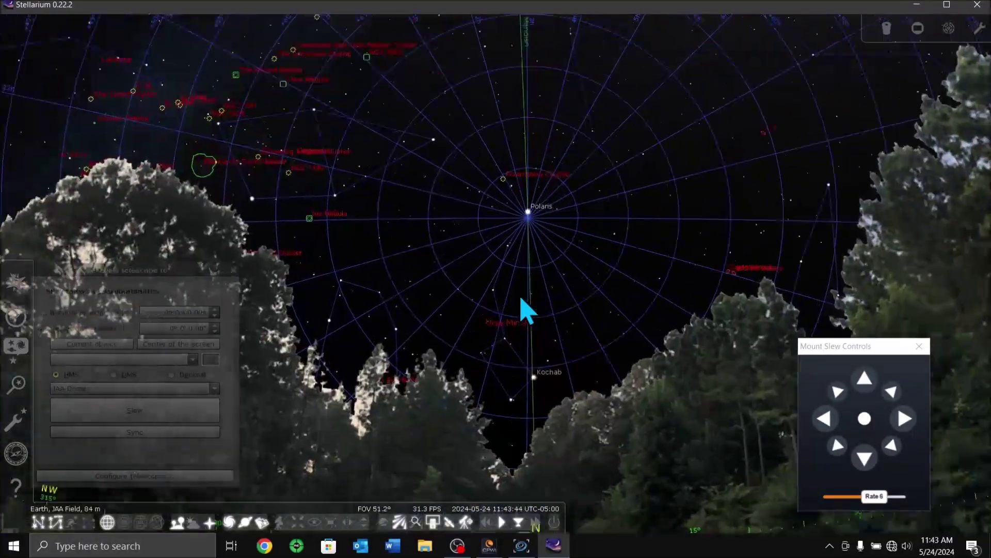
{"action": "scroll", "coordinate": [503, 323], "scroll_direction": "up", "scroll_amount": 3}
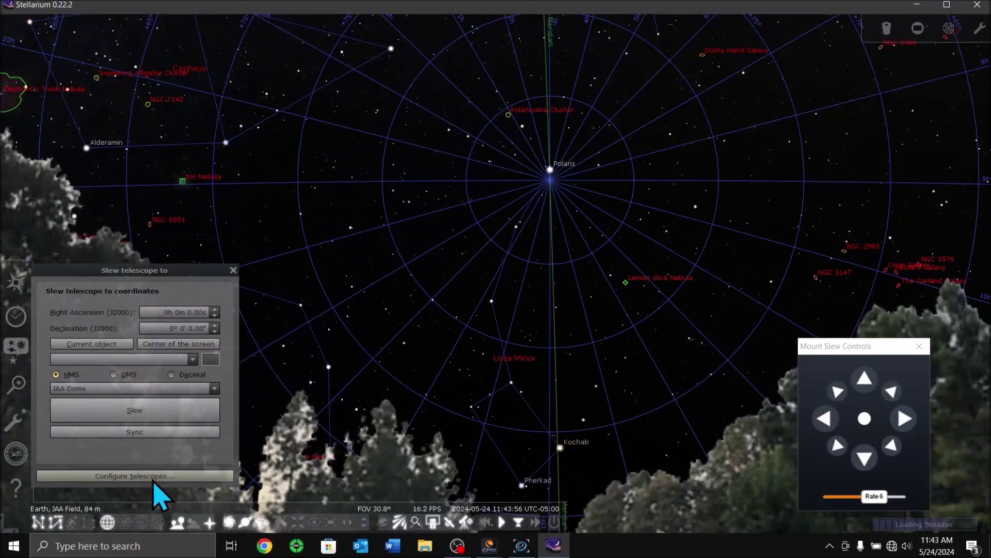
Disconnect and reconnect the JAA Dome telescope, and close the Telescopes window
{"action": "left_click", "coordinate": [145, 435]}
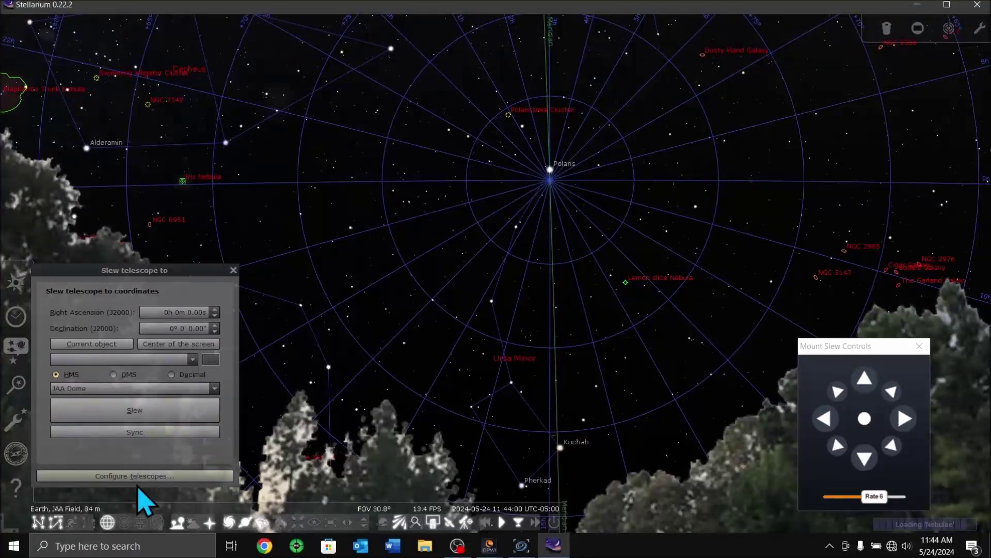
{"action": "left_click", "coordinate": [138, 477]}
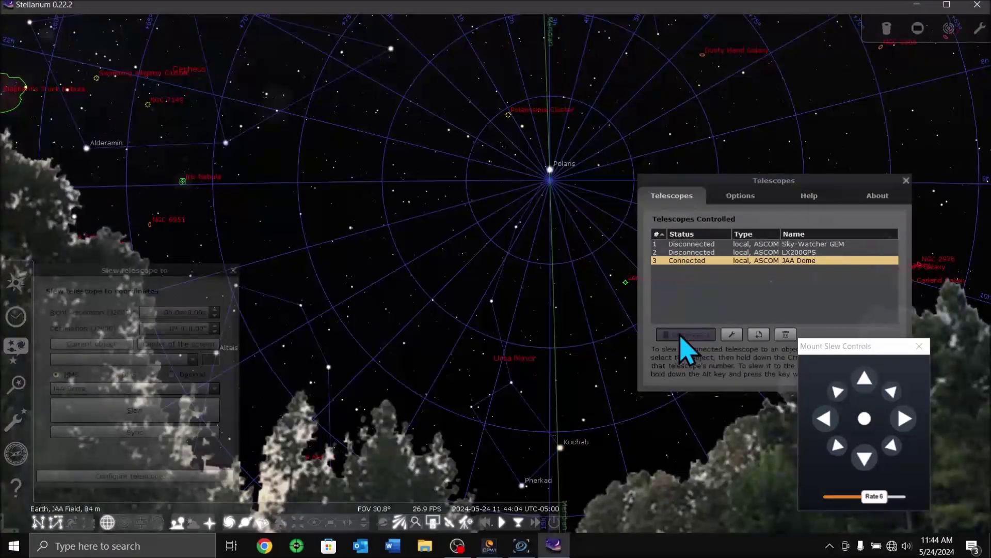
{"action": "left_click", "coordinate": [681, 334]}
{"action": "left_click", "coordinate": [690, 334]}
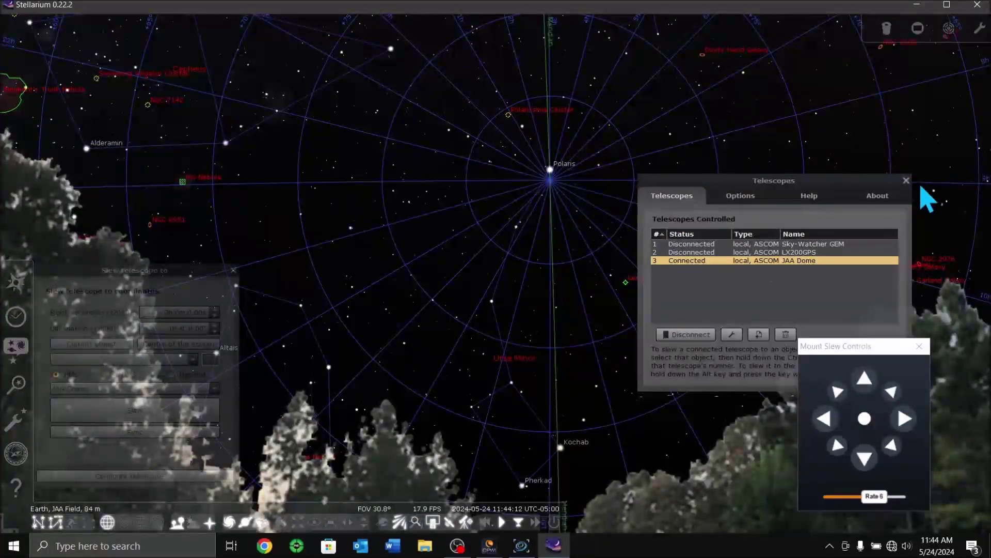
{"action": "left_click", "coordinate": [906, 180]}
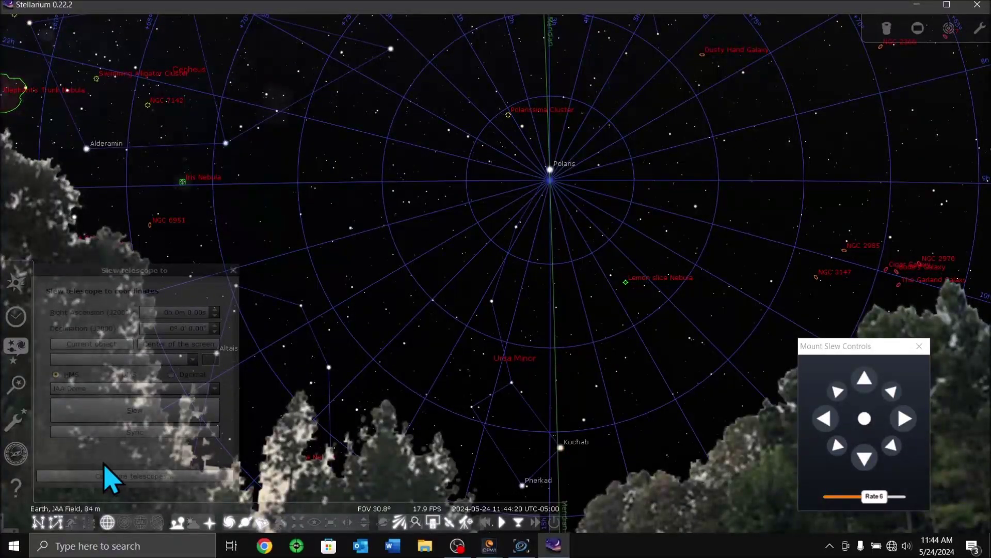
Reconfigure the JAA Dome telescope to use Device Hub Telescope as its ASCOM device and save the configuration
{"action": "left_click", "coordinate": [107, 485]}
{"action": "left_click", "coordinate": [132, 476]}
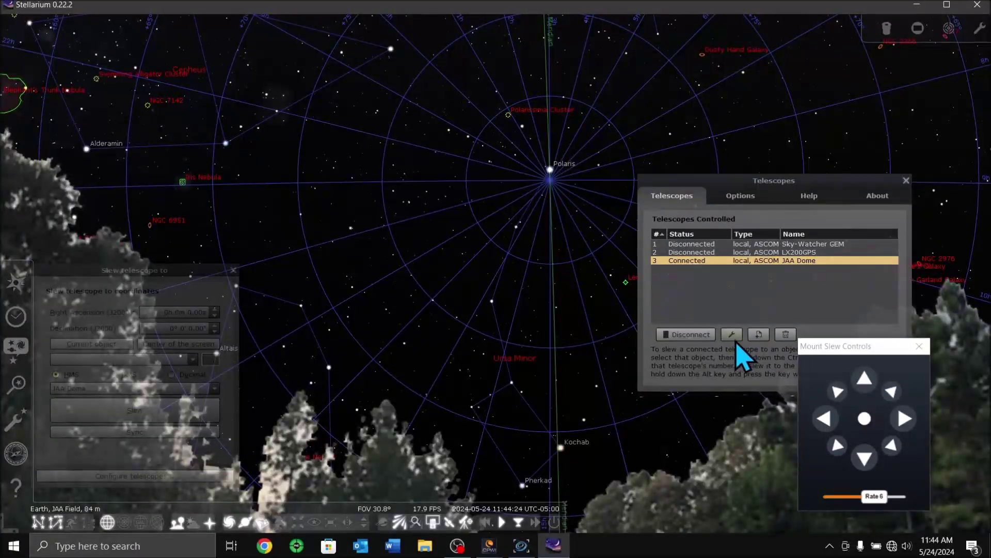
{"action": "left_click", "coordinate": [735, 336]}
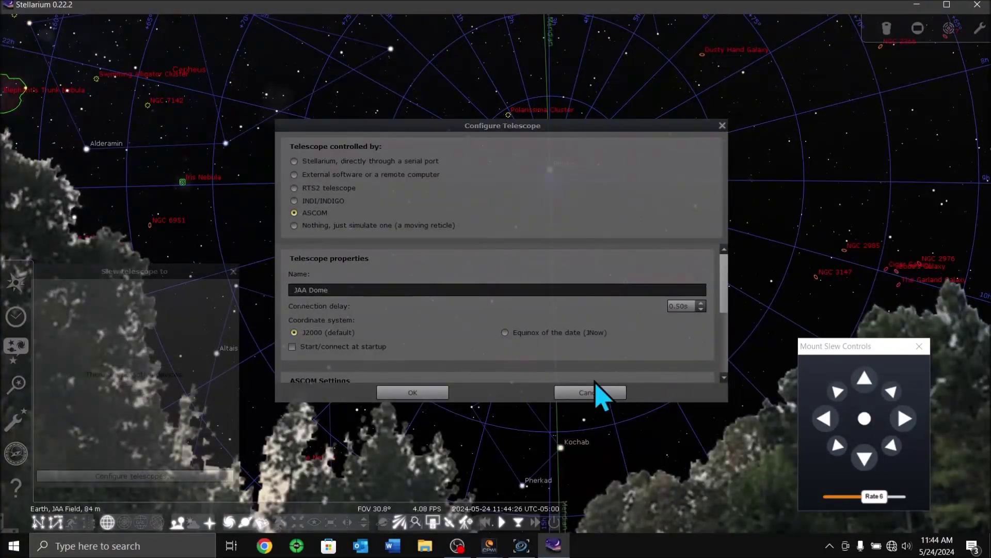
{"action": "left_click", "coordinate": [589, 393]}
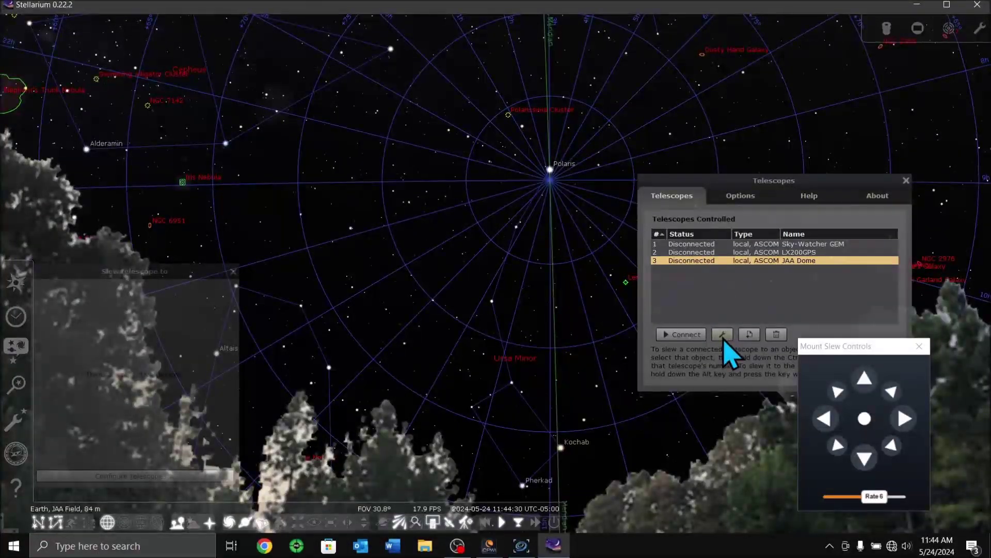
{"action": "left_click", "coordinate": [723, 335]}
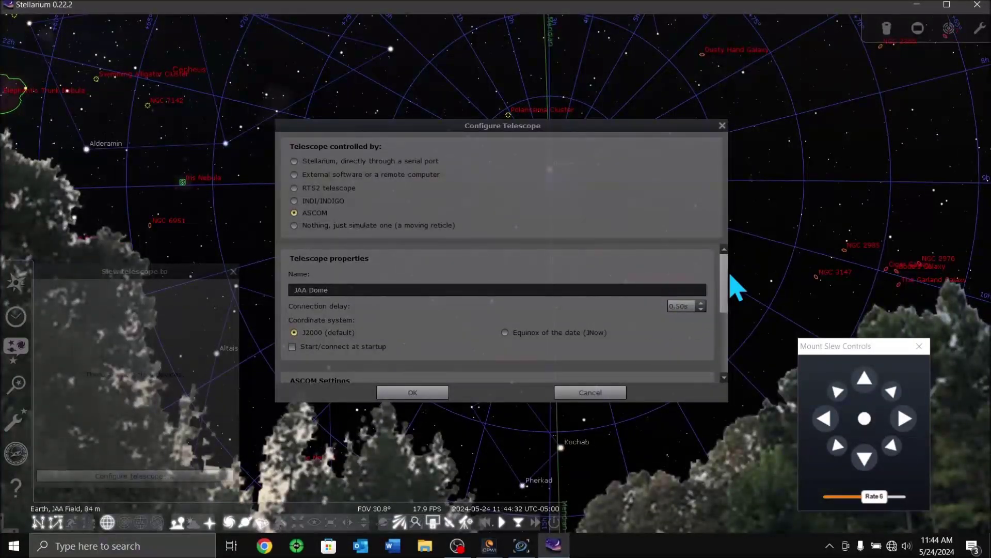
{"action": "left_click_drag", "start_coordinate": [724, 280], "coordinate": [722, 351]}
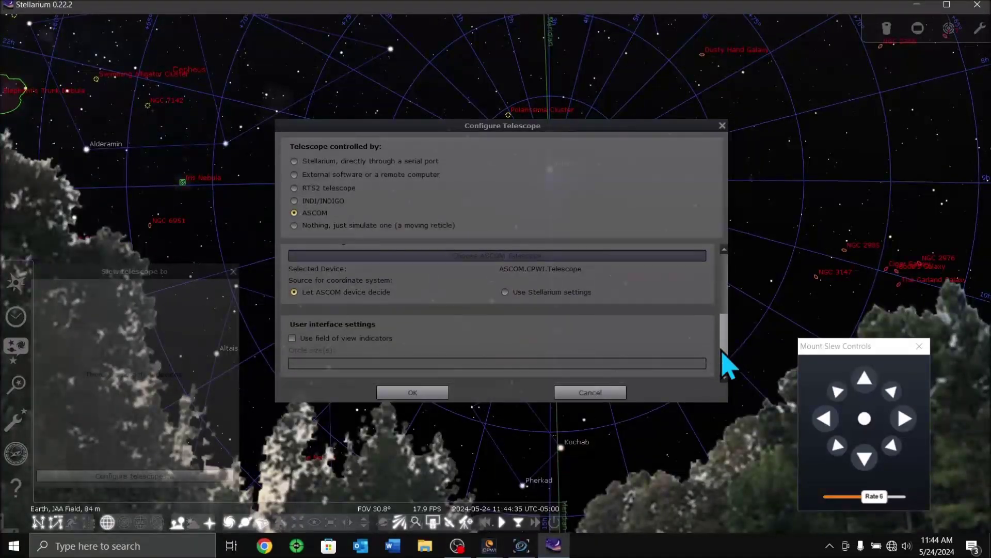
{"action": "left_click", "coordinate": [443, 256]}
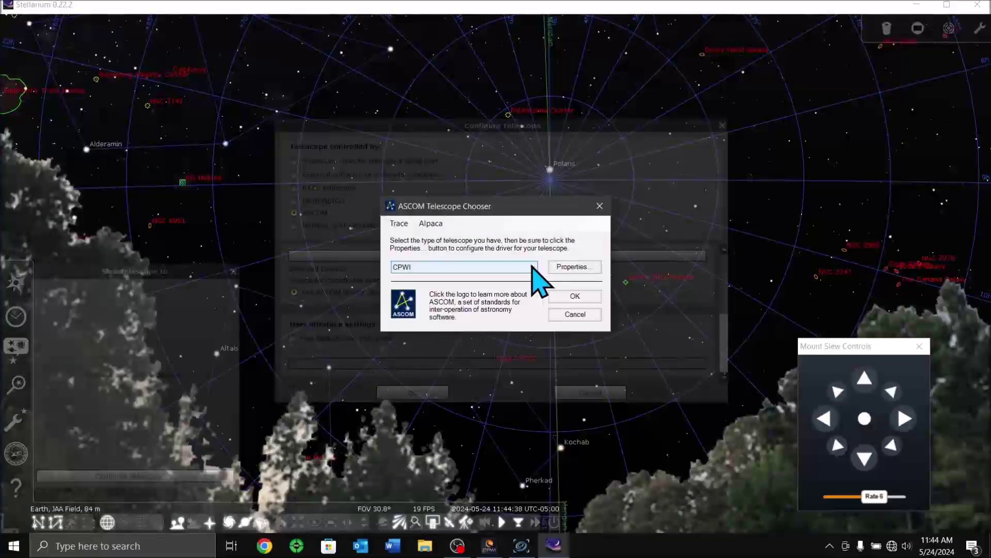
{"action": "left_click", "coordinate": [531, 266]}
{"action": "left_click", "coordinate": [447, 295]}
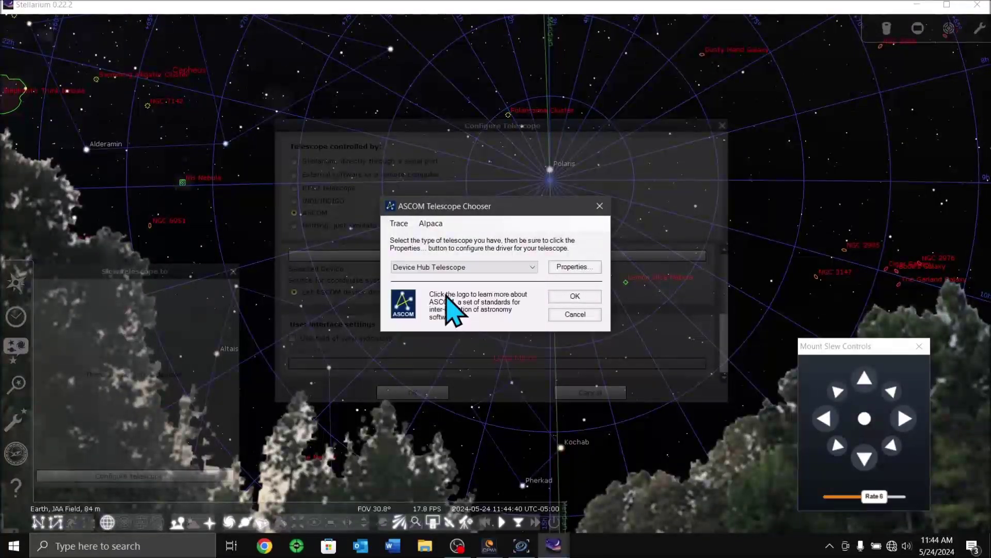
{"action": "left_click", "coordinate": [575, 296]}
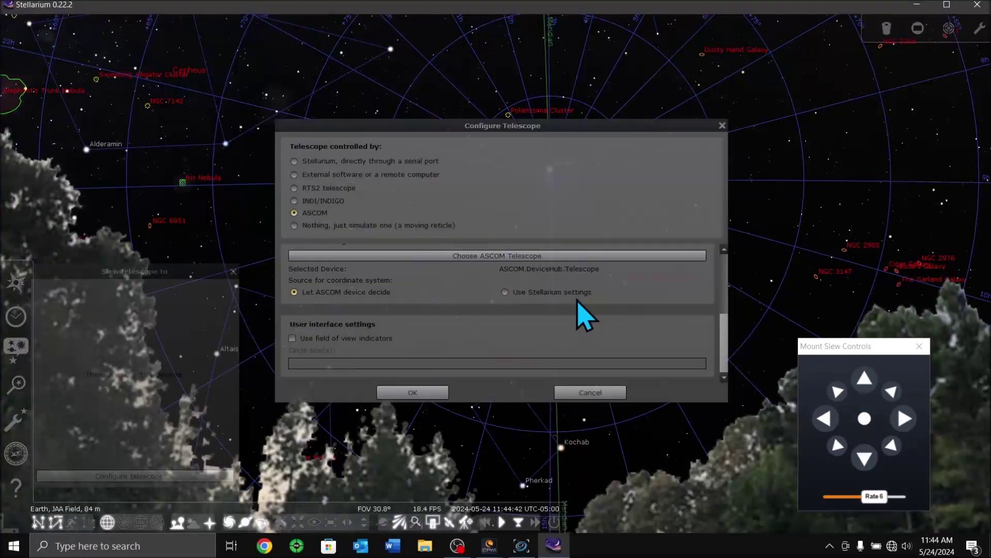
{"action": "left_click", "coordinate": [413, 392]}
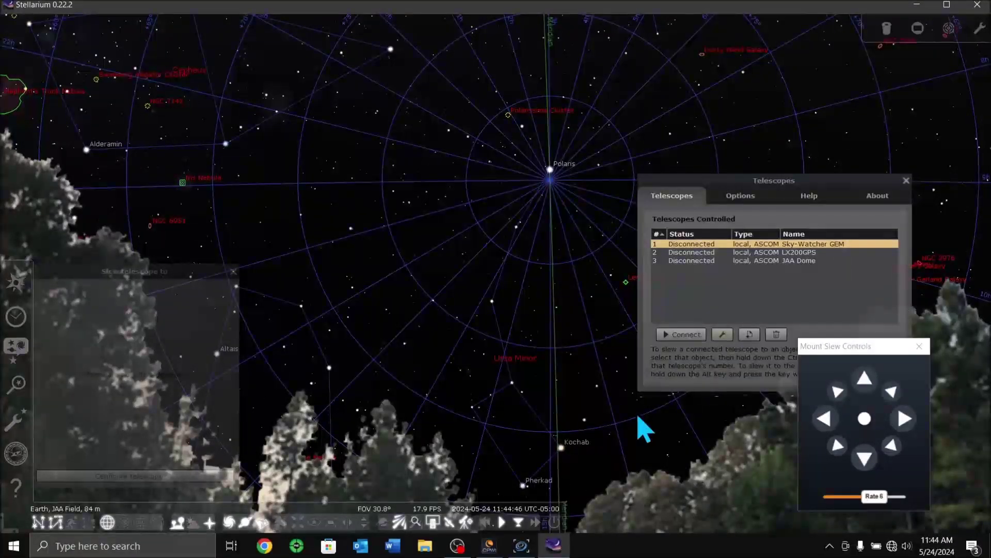
Connect the reconfigured JAA Dome telescope and close the Telescopes window
{"action": "left_click", "coordinate": [694, 260]}
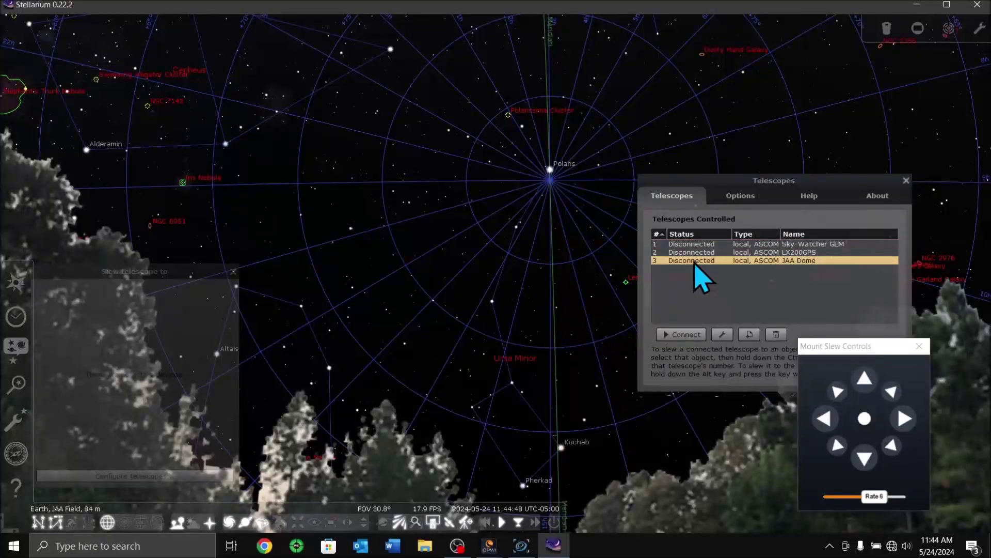
{"action": "left_click", "coordinate": [689, 340]}
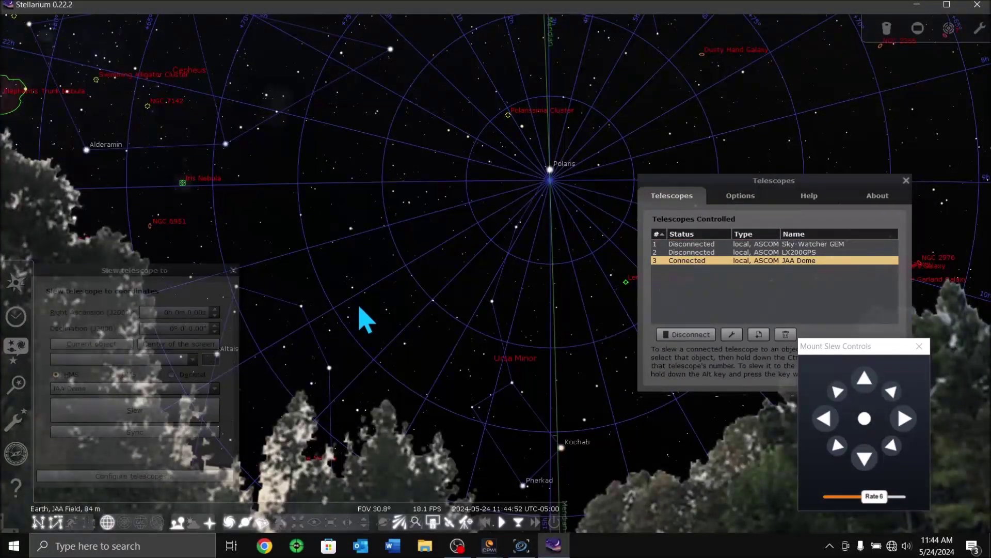
{"action": "left_click", "coordinate": [906, 180]}
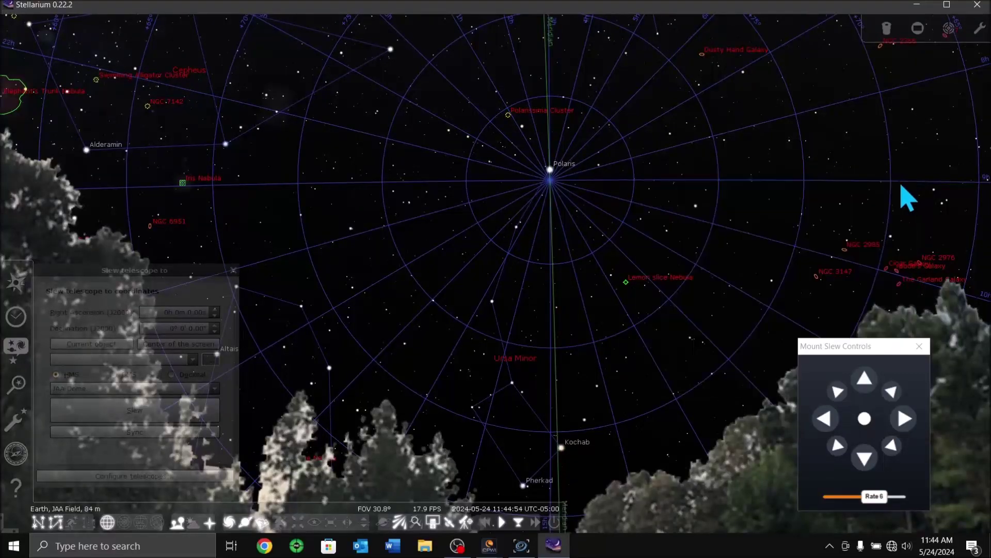
Survey the sky at a 60° field of view for the JAA Dome telescope marker and return to Polaris in the north
{"action": "scroll", "coordinate": [563, 259], "scroll_direction": "down", "scroll_amount": 5}
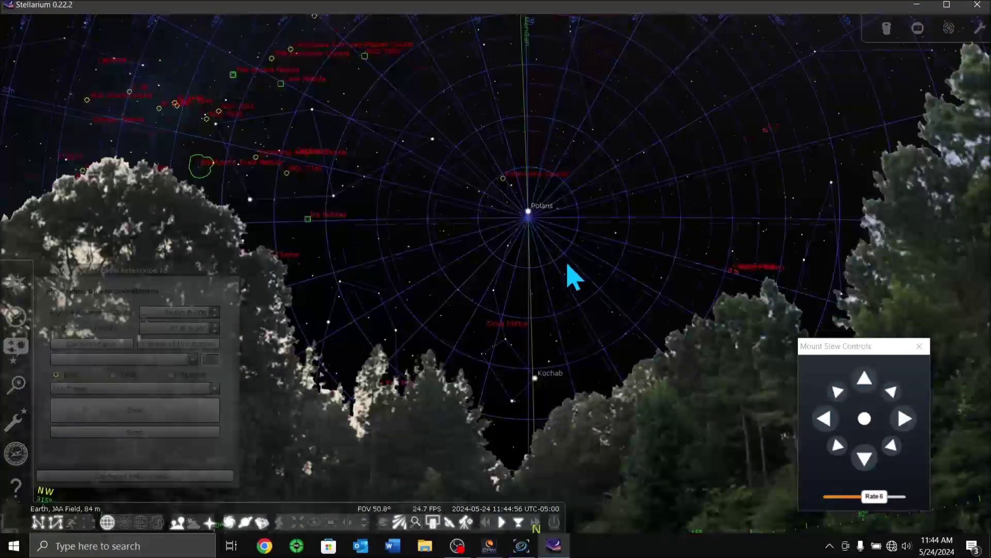
{"action": "scroll", "coordinate": [569, 267], "scroll_direction": "up", "scroll_amount": 3}
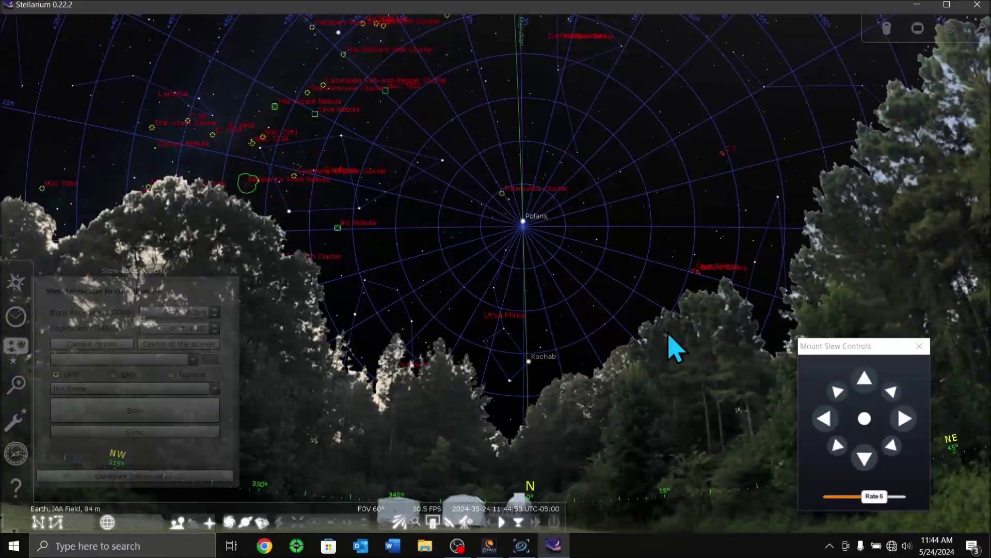
{"action": "left_click_drag", "start_coordinate": [877, 235], "coordinate": [273, 261]}
{"action": "left_click_drag", "start_coordinate": [852, 227], "coordinate": [310, 281]}
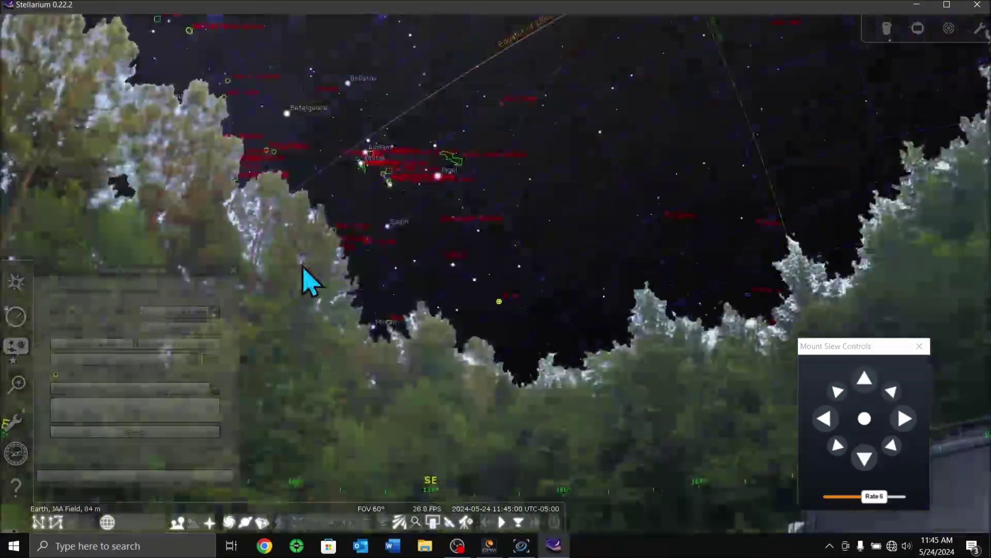
{"action": "left_click_drag", "start_coordinate": [829, 229], "coordinate": [405, 314]}
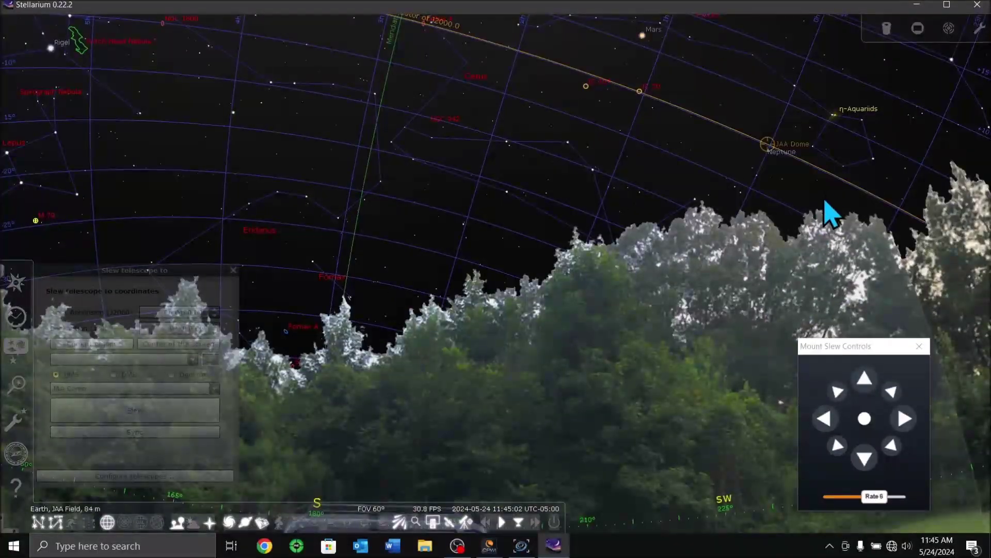
{"action": "left_click_drag", "start_coordinate": [815, 178], "coordinate": [434, 292]}
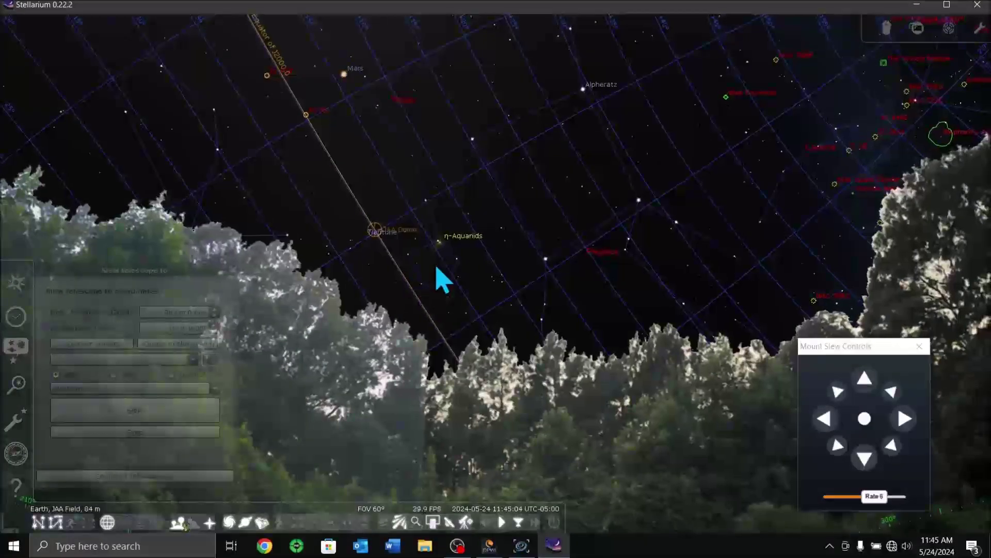
{"action": "left_click_drag", "start_coordinate": [423, 261], "coordinate": [850, 226]}
{"action": "left_click_drag", "start_coordinate": [466, 255], "coordinate": [339, 290]}
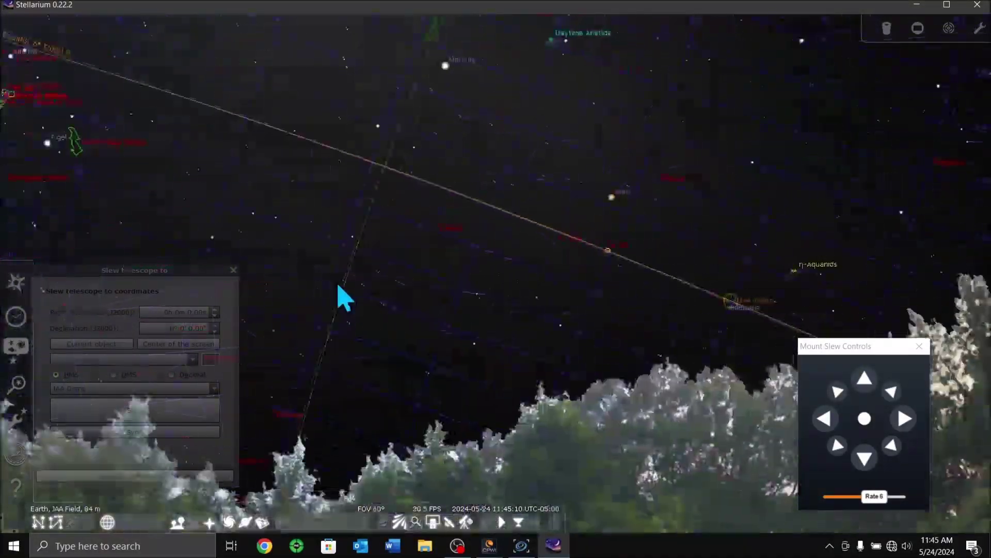
{"action": "left_click_drag", "start_coordinate": [940, 316], "coordinate": [403, 286]}
{"action": "left_click_drag", "start_coordinate": [724, 281], "coordinate": [496, 277]}
{"action": "left_click_drag", "start_coordinate": [781, 195], "coordinate": [501, 268]}
{"action": "key", "text": "e"}
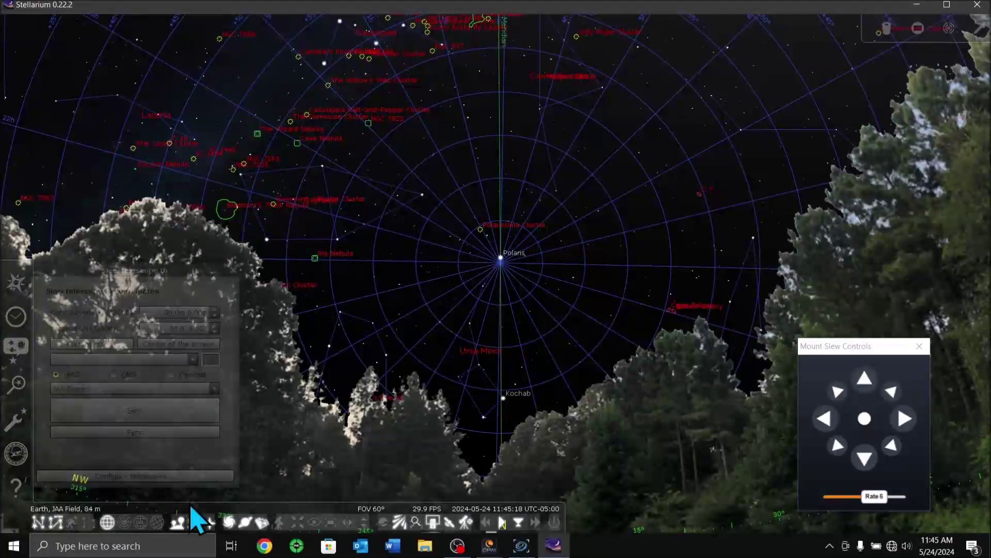
Disconnect the JAA Dome telescope and close the Telescopes window
{"action": "left_click", "coordinate": [116, 455]}
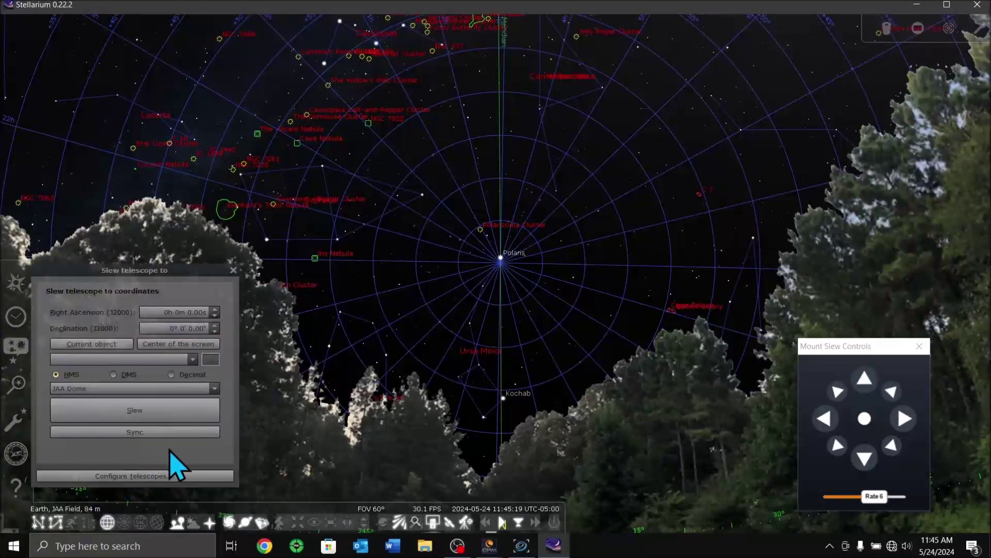
{"action": "left_click", "coordinate": [140, 476]}
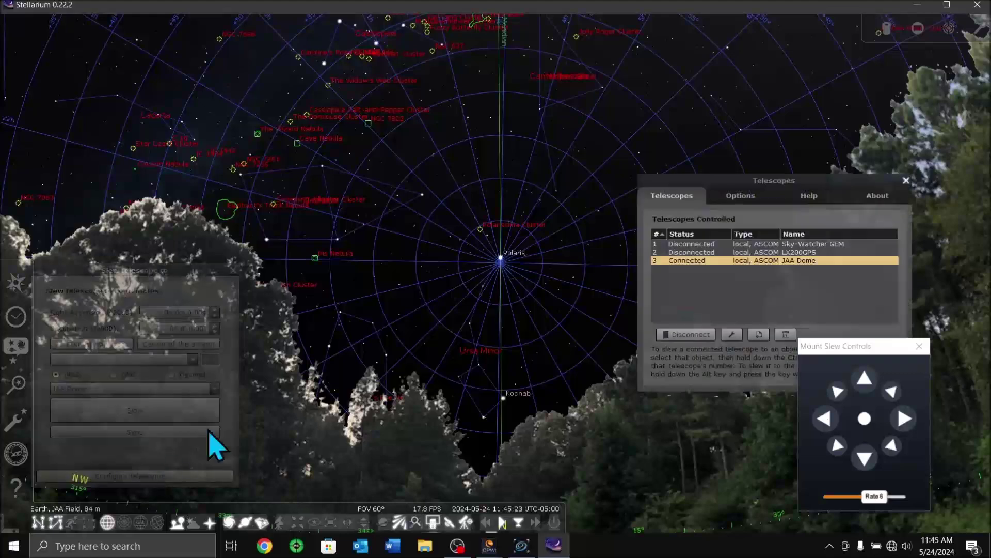
{"action": "left_click", "coordinate": [689, 335]}
{"action": "left_click", "coordinate": [906, 181]}
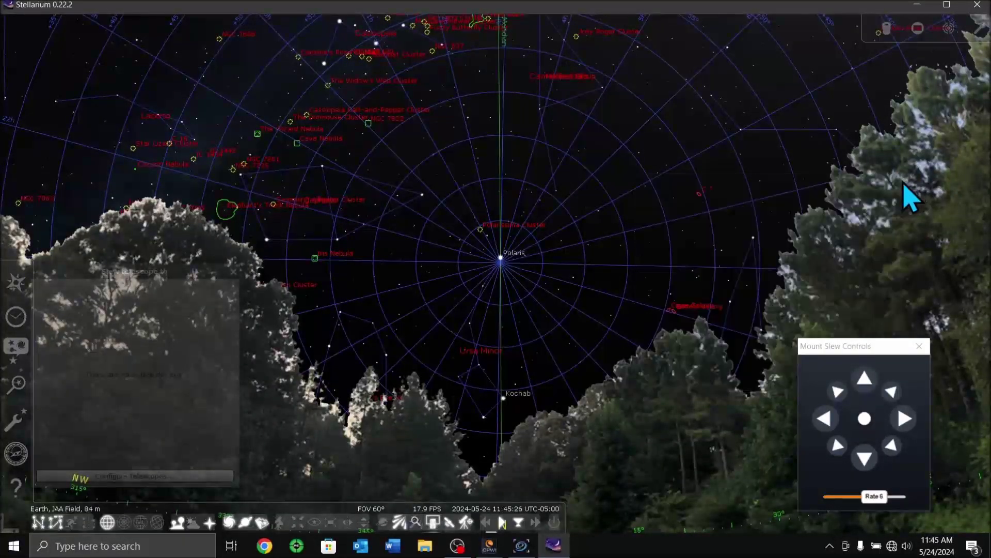
Close the telescope slew dialog, exit Stellarium and close the Mount Slew Controls window
{"action": "left_click", "coordinate": [233, 271]}
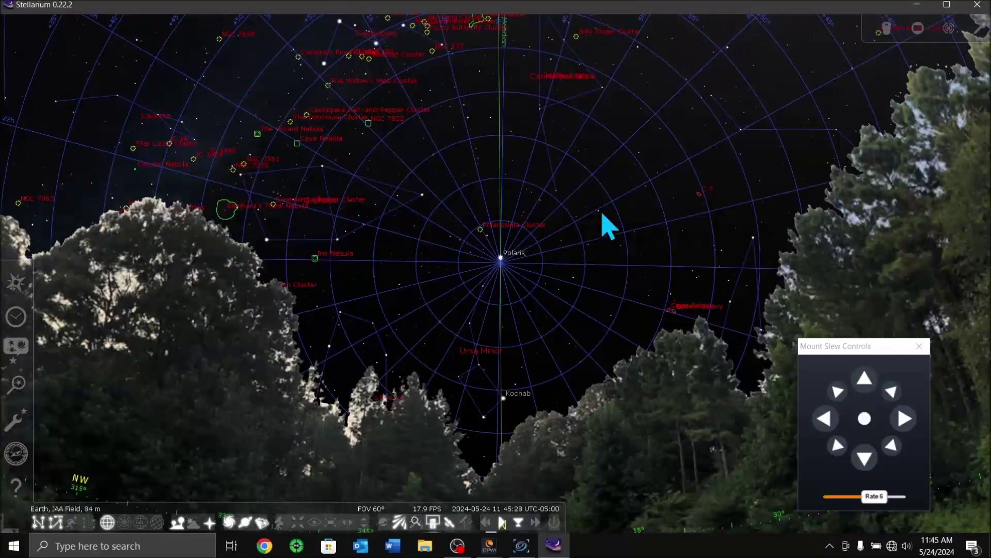
{"action": "left_click", "coordinate": [977, 5]}
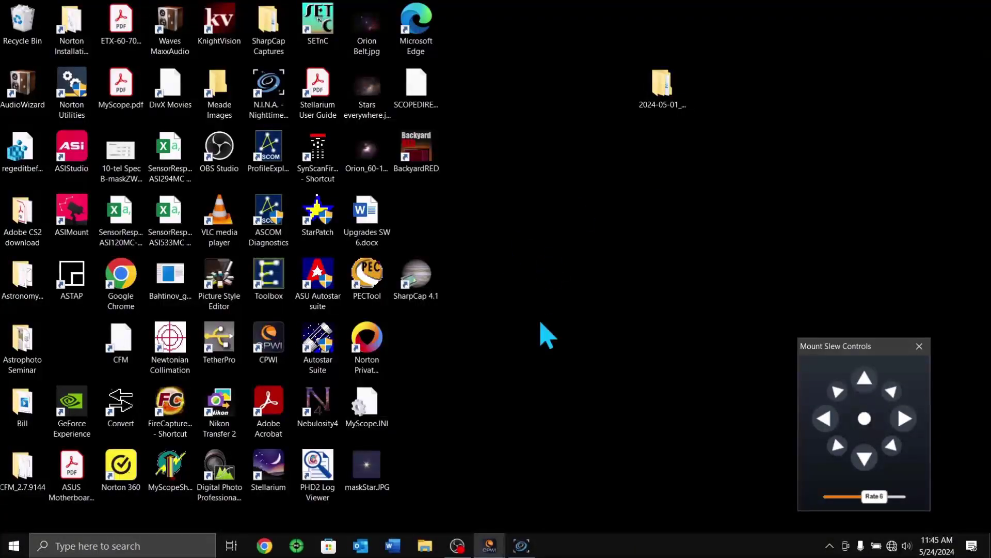
{"action": "left_click", "coordinate": [919, 346]}
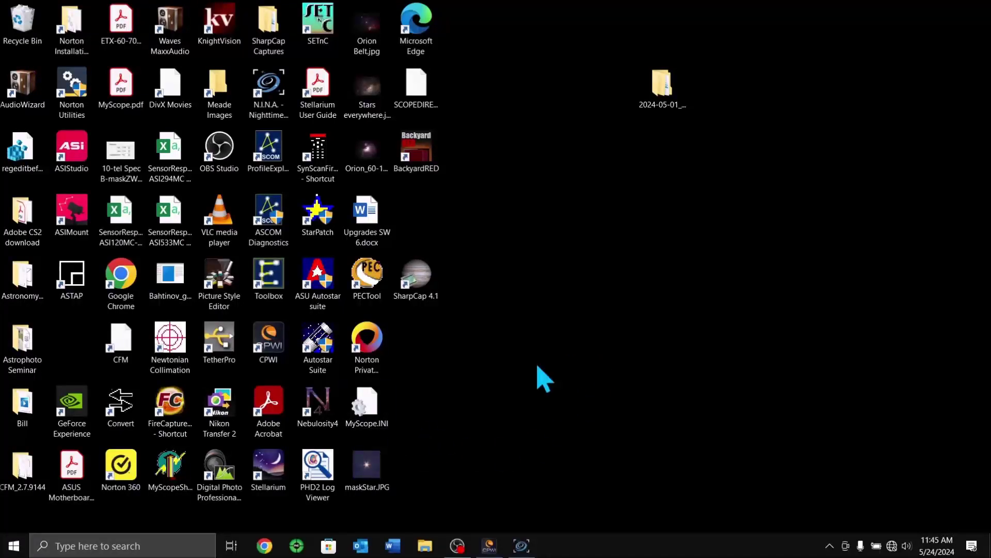
Start Stellarium again, then switch to CPWI and disconnect the mount
{"action": "double_click", "coordinate": [269, 464]}
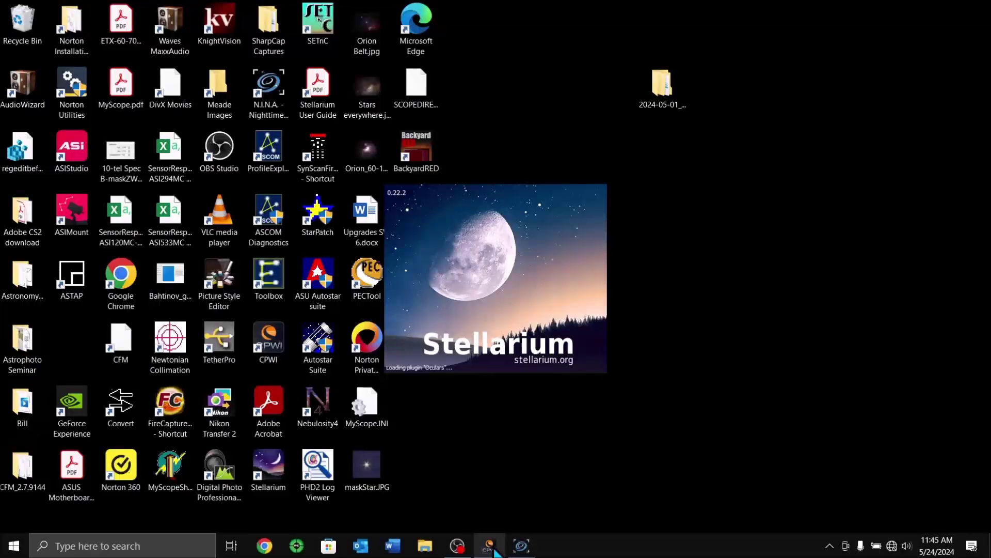
{"action": "mouse_move", "coordinate": [490, 552]}
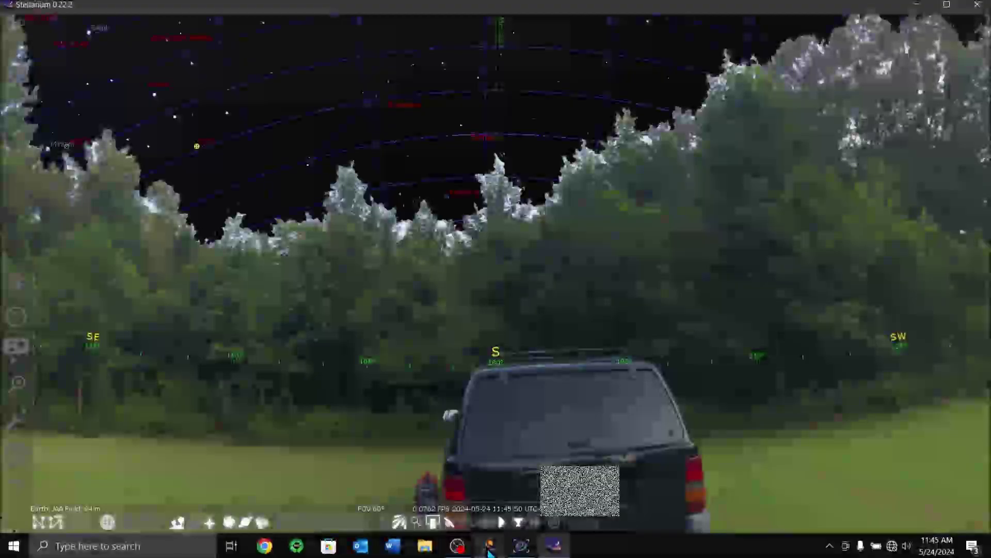
{"action": "left_click", "coordinate": [490, 546]}
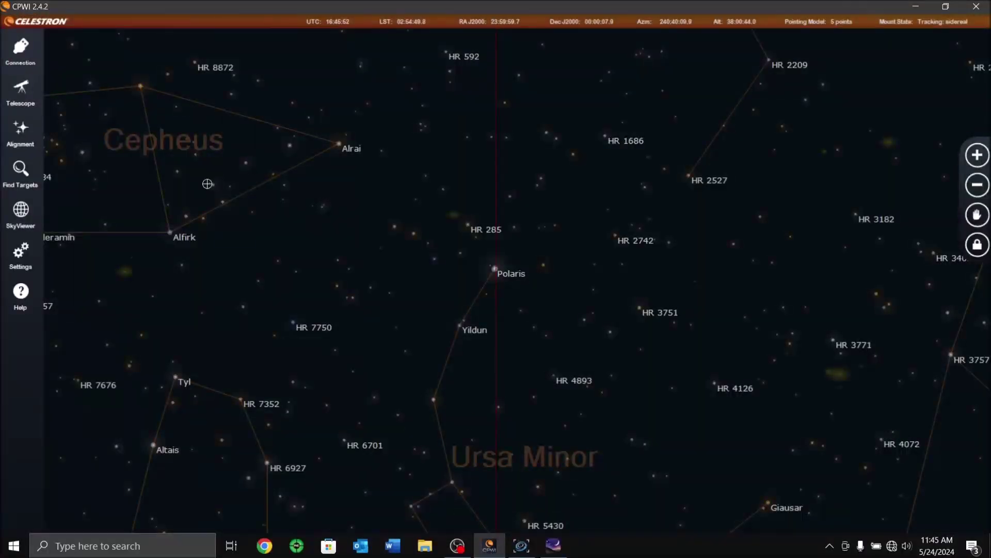
{"action": "left_click", "coordinate": [31, 90]}
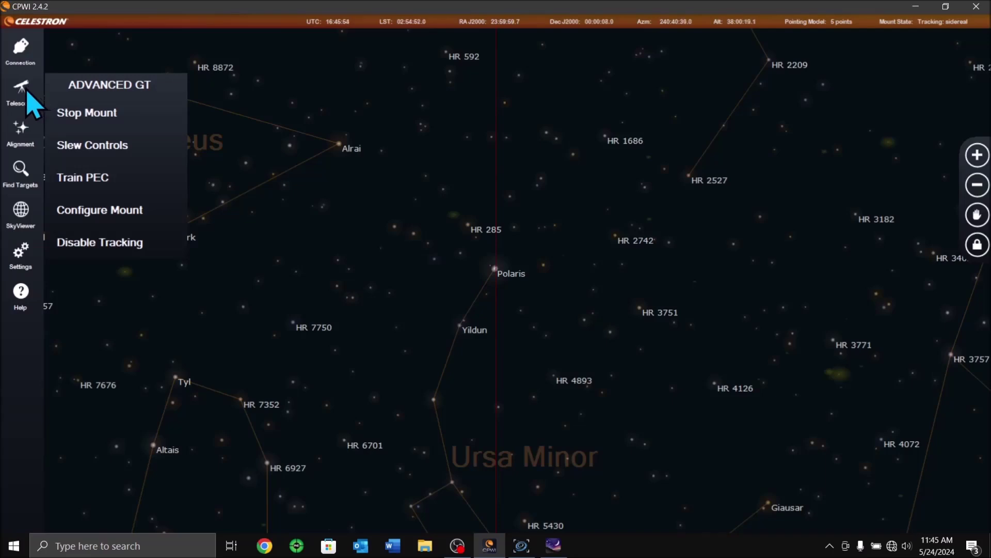
{"action": "left_click", "coordinate": [21, 52]}
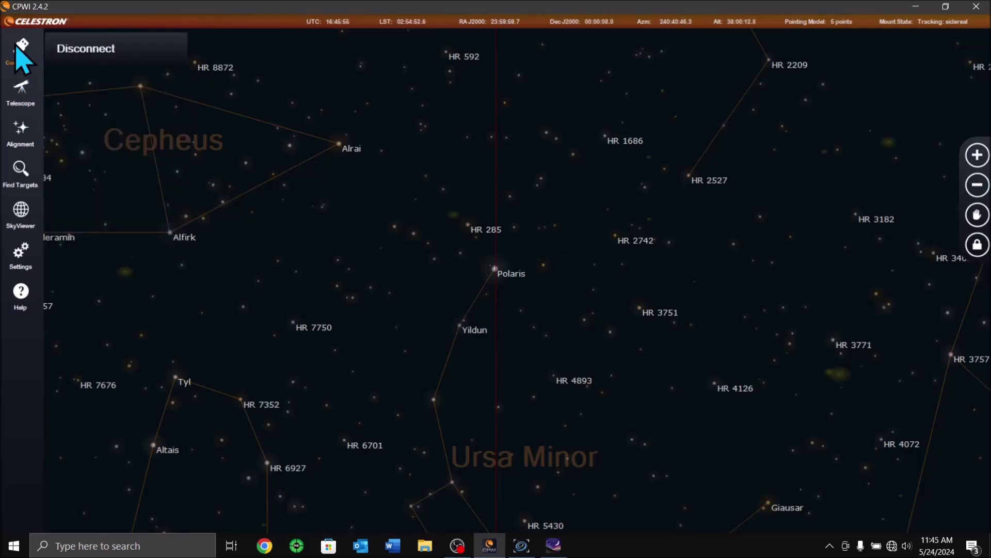
{"action": "left_click", "coordinate": [79, 51]}
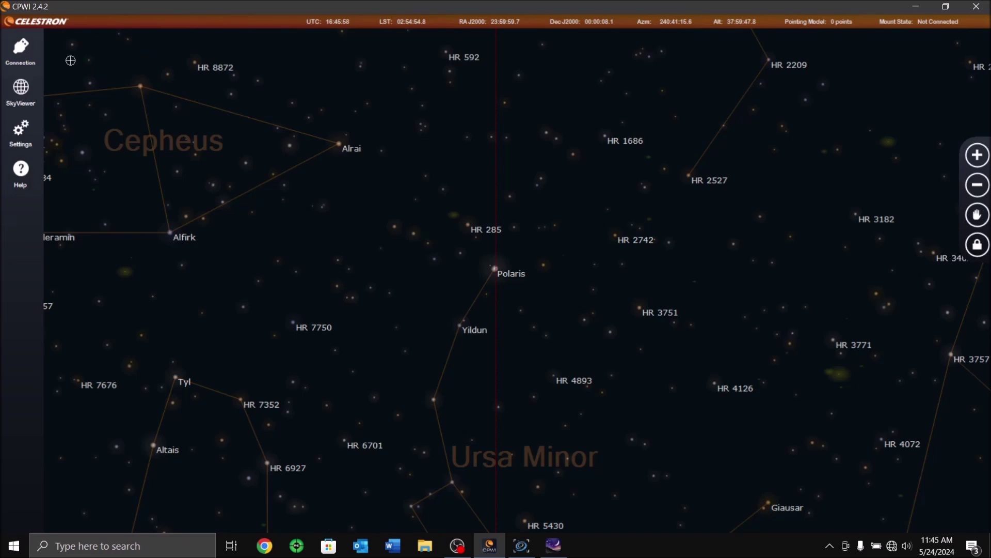
Connect the mount through the hand controller and choose Load Alignment as the alignment method
{"action": "left_click", "coordinate": [22, 54]}
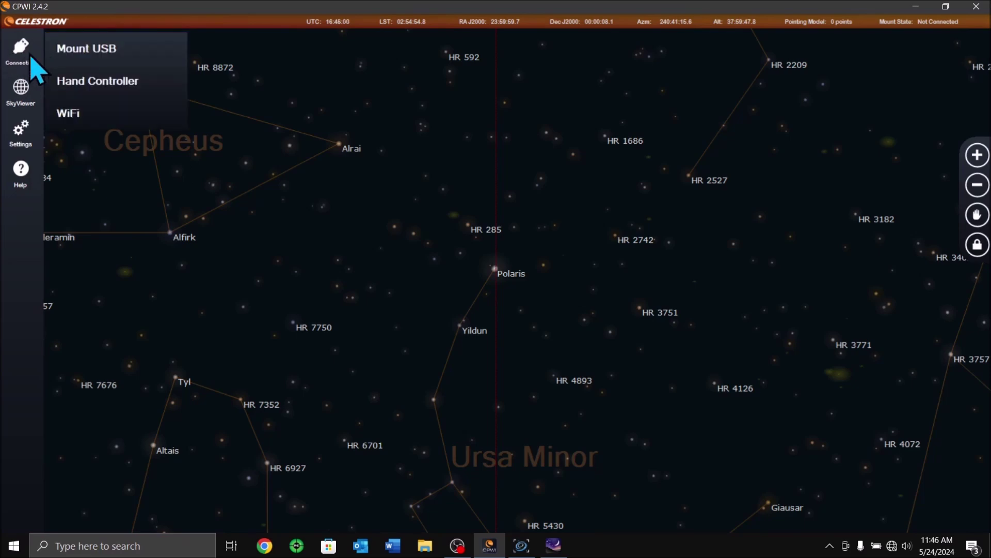
{"action": "left_click", "coordinate": [95, 81]}
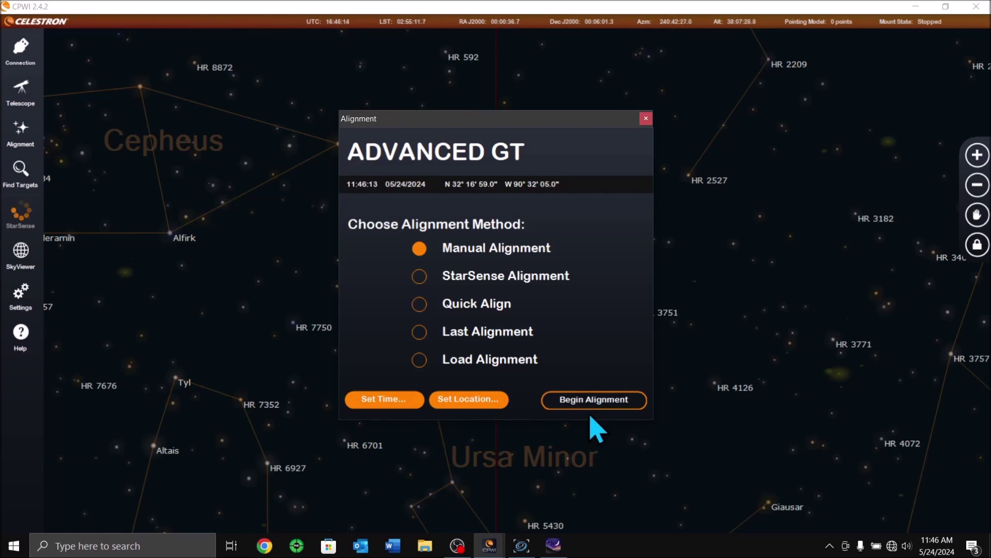
{"action": "left_click", "coordinate": [426, 361]}
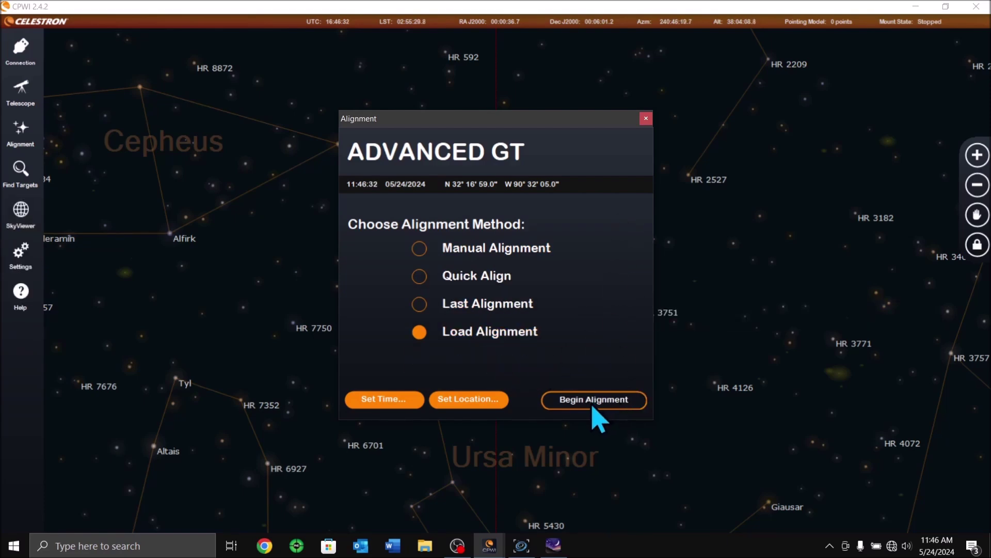
Accept the location settings and complete the alignment, confirming that the mount's RA and Dec axes are at their index marks
{"action": "left_click", "coordinate": [470, 402]}
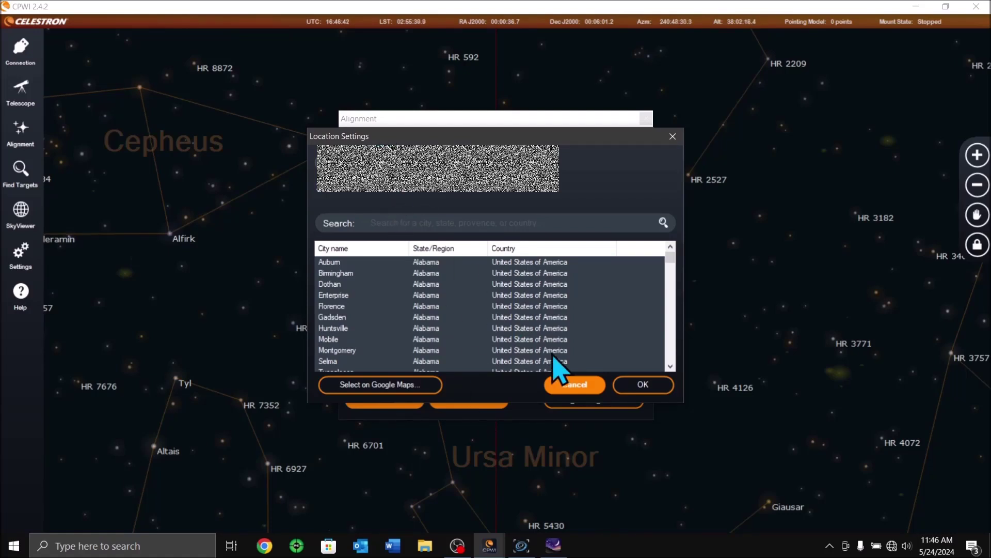
{"action": "left_click", "coordinate": [642, 385]}
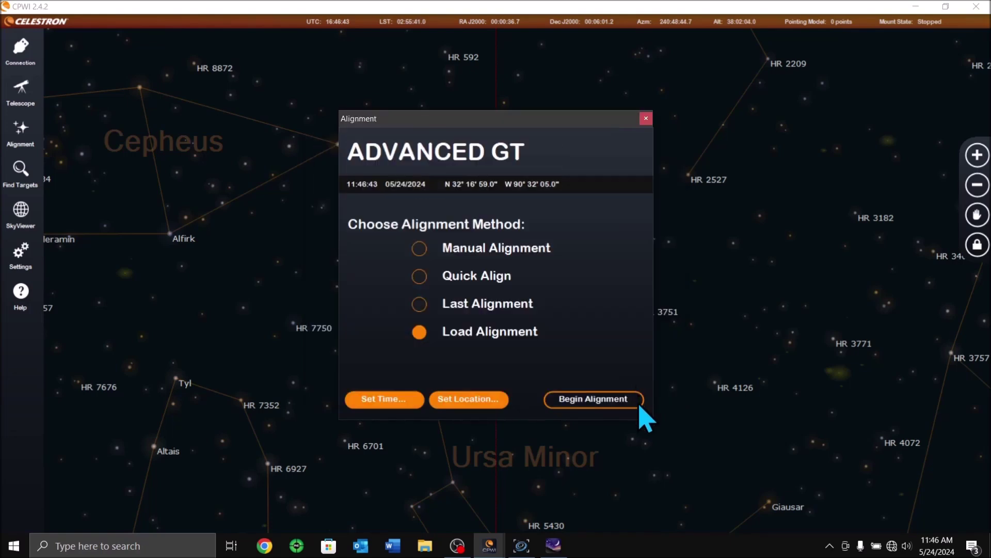
{"action": "left_click", "coordinate": [608, 408]}
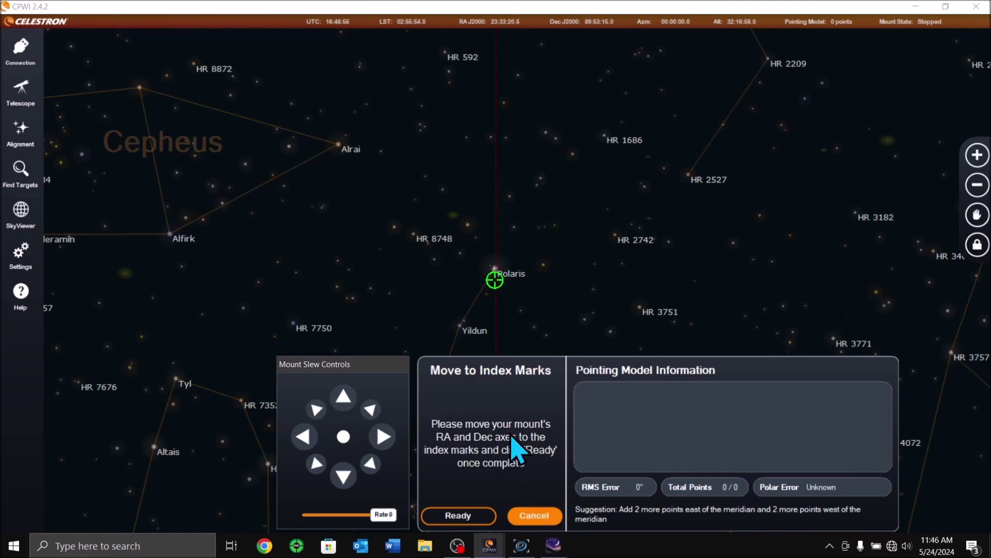
{"action": "left_click", "coordinate": [536, 519]}
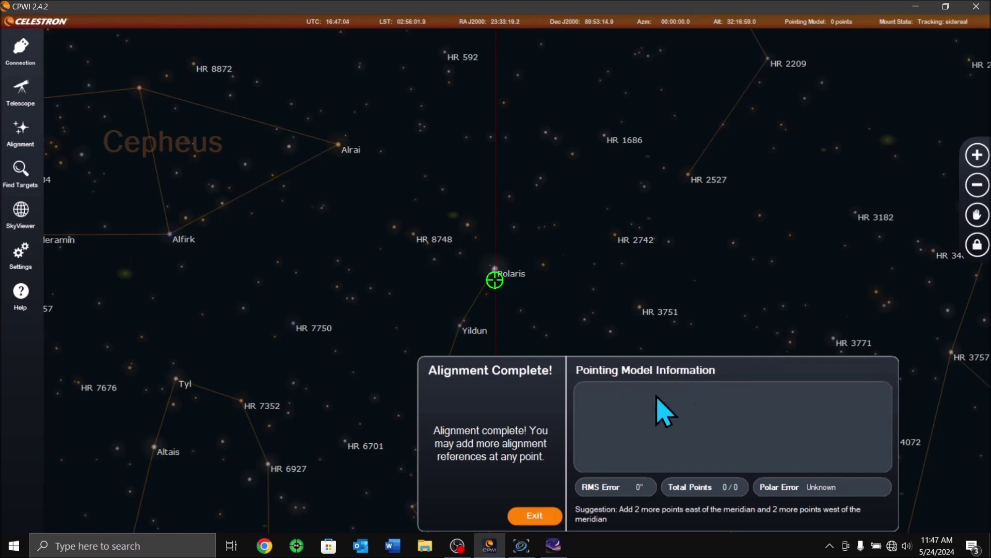
{"action": "left_click", "coordinate": [536, 516]}
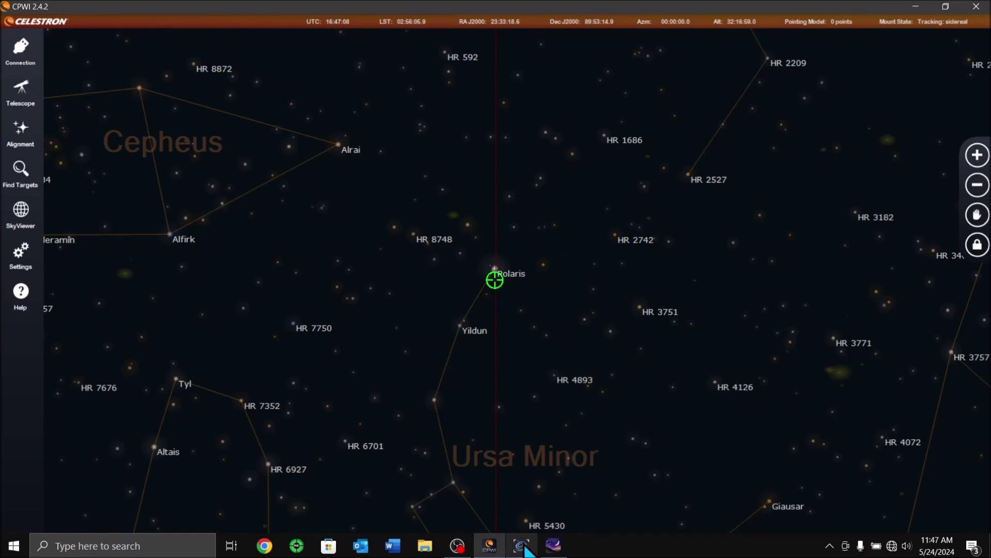
Switch to Stellarium, connect the JAA Dome telescope and close the Telescopes window
{"action": "left_click", "coordinate": [554, 547]}
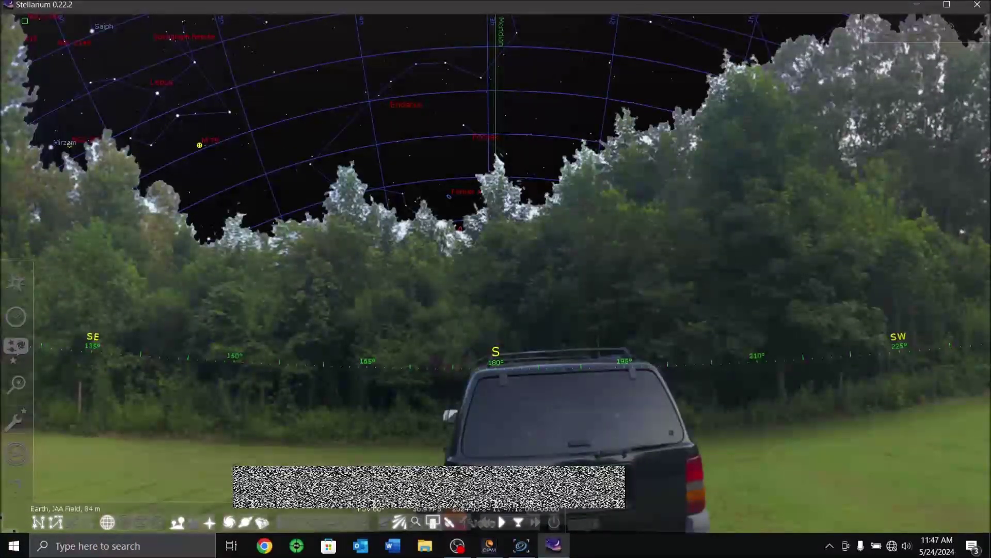
{"action": "left_click", "coordinate": [466, 523]}
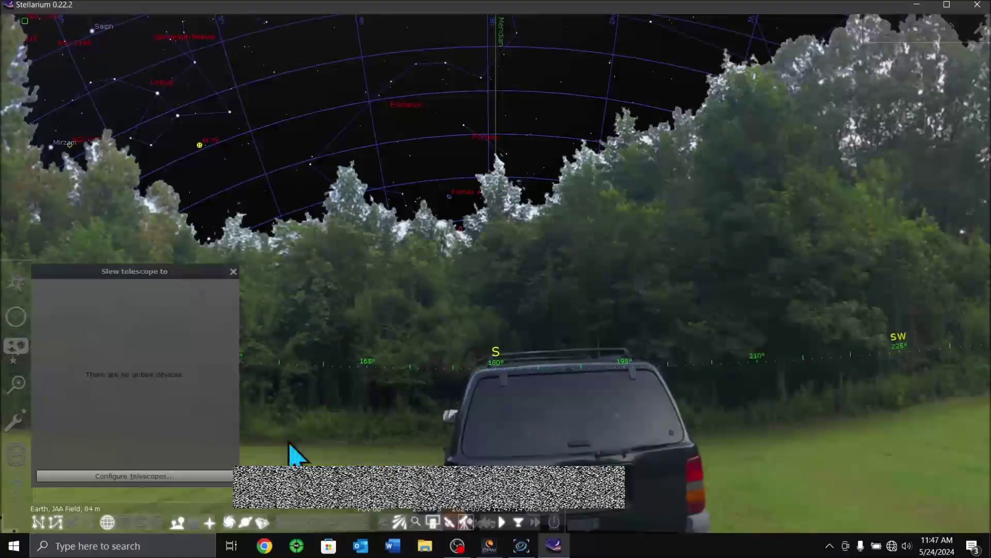
{"action": "left_click", "coordinate": [182, 475]}
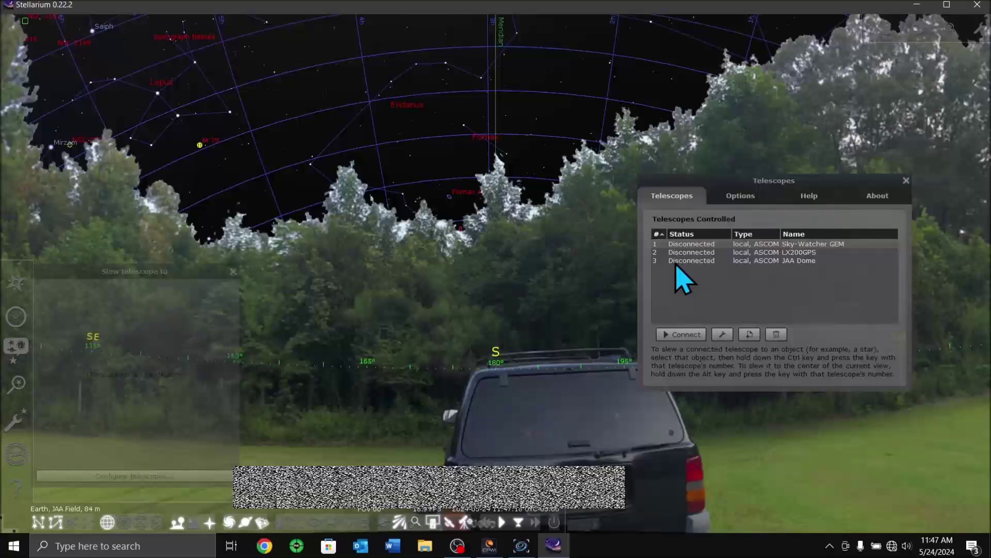
{"action": "left_click", "coordinate": [677, 262]}
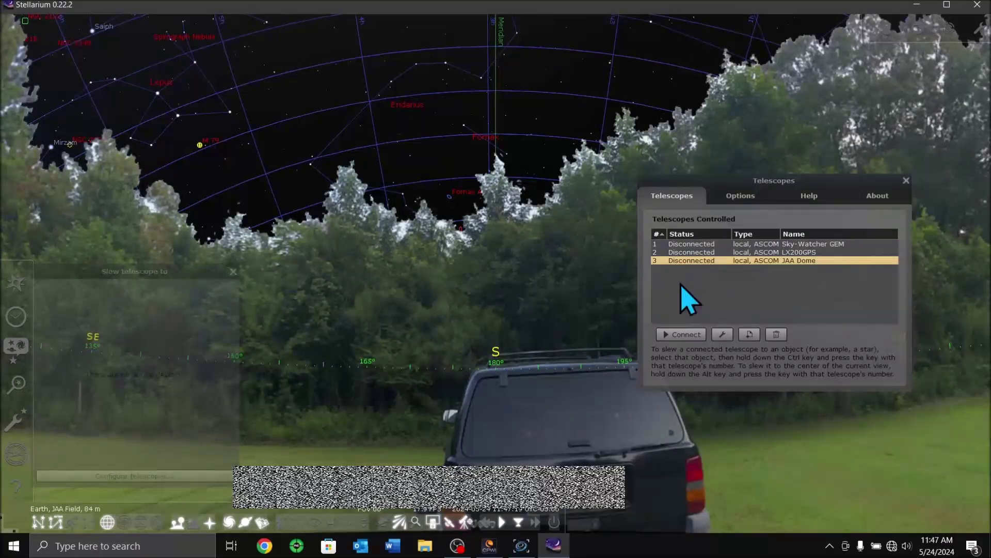
{"action": "left_click", "coordinate": [690, 335]}
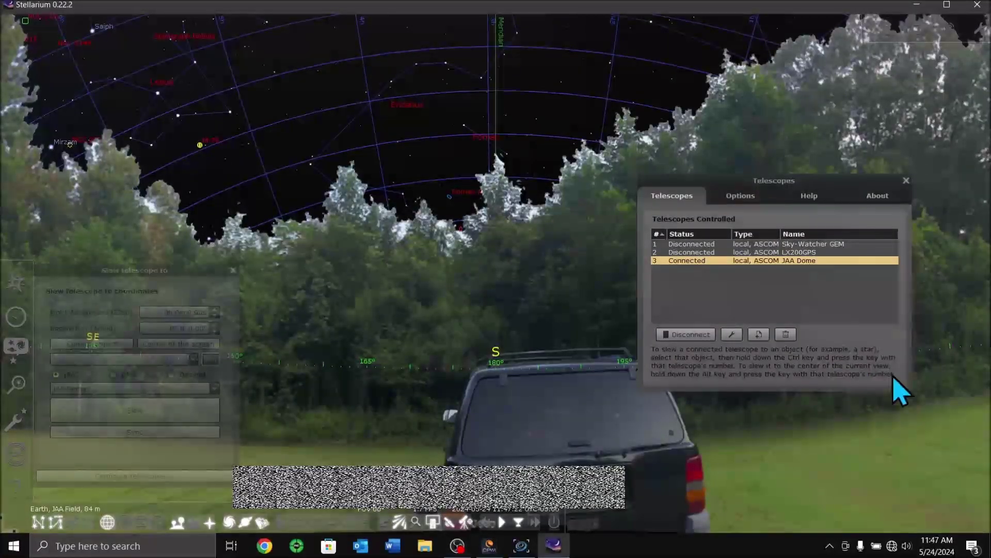
{"action": "left_click", "coordinate": [906, 182]}
Look north to Polaris and examine the JAA Dome marker's position at close and wide fields of view
{"action": "left_click_drag", "start_coordinate": [913, 199], "coordinate": [106, 321]}
{"action": "left_click_drag", "start_coordinate": [708, 230], "coordinate": [159, 309]}
{"action": "left_click_drag", "start_coordinate": [697, 376], "coordinate": [530, 274]}
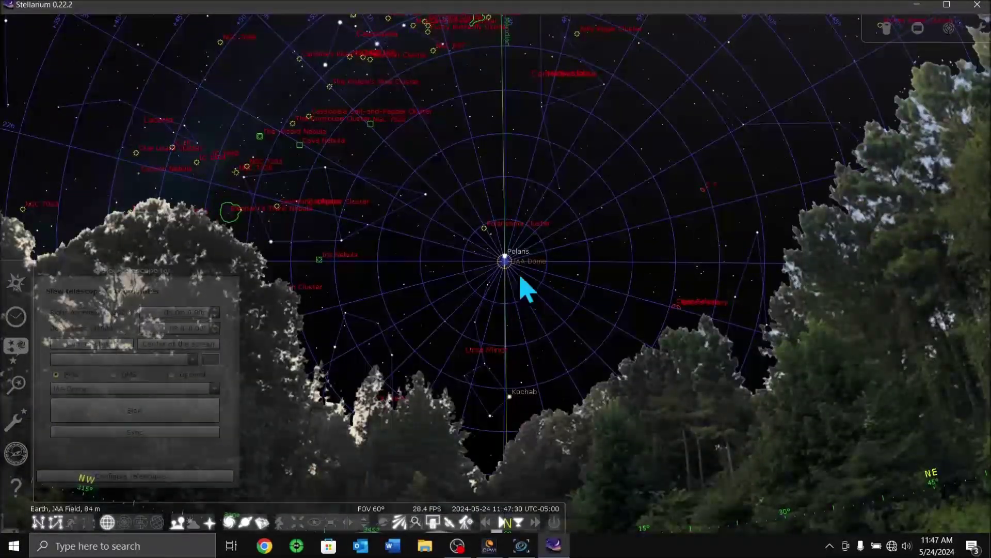
{"action": "scroll", "coordinate": [515, 332], "scroll_direction": "up", "scroll_amount": 3}
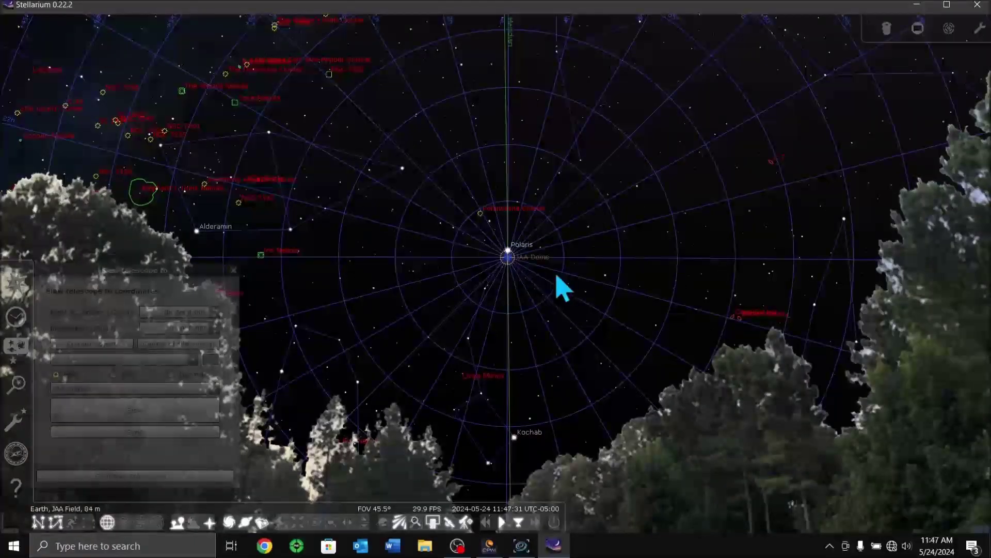
{"action": "scroll", "coordinate": [558, 286], "scroll_direction": "up", "scroll_amount": 5}
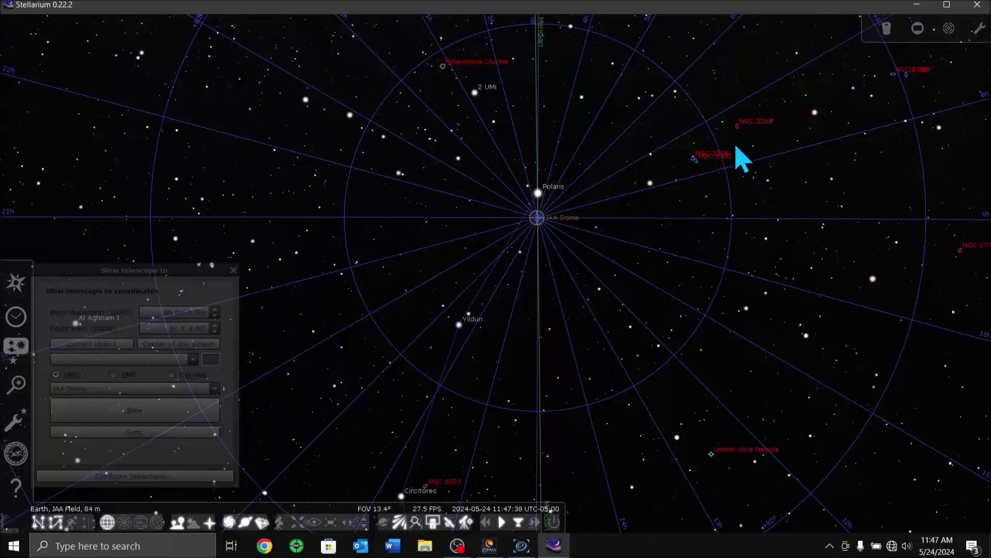
{"action": "scroll", "coordinate": [747, 168], "scroll_direction": "down", "scroll_amount": 5}
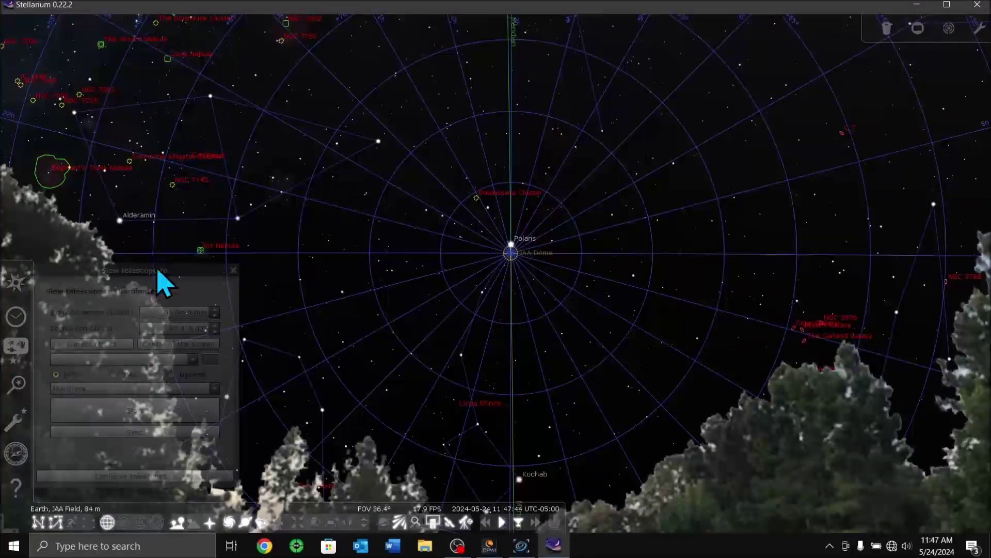
Disconnect the JAA Dome telescope and exit Stellarium, closing the Telescopes window and telescope slew dialog
{"action": "left_click", "coordinate": [206, 281]}
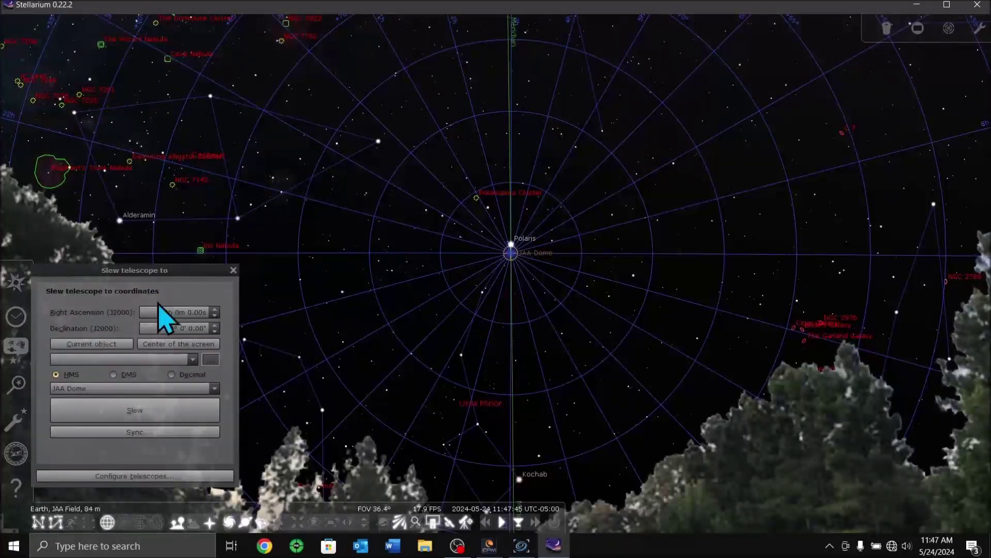
{"action": "left_click", "coordinate": [144, 477]}
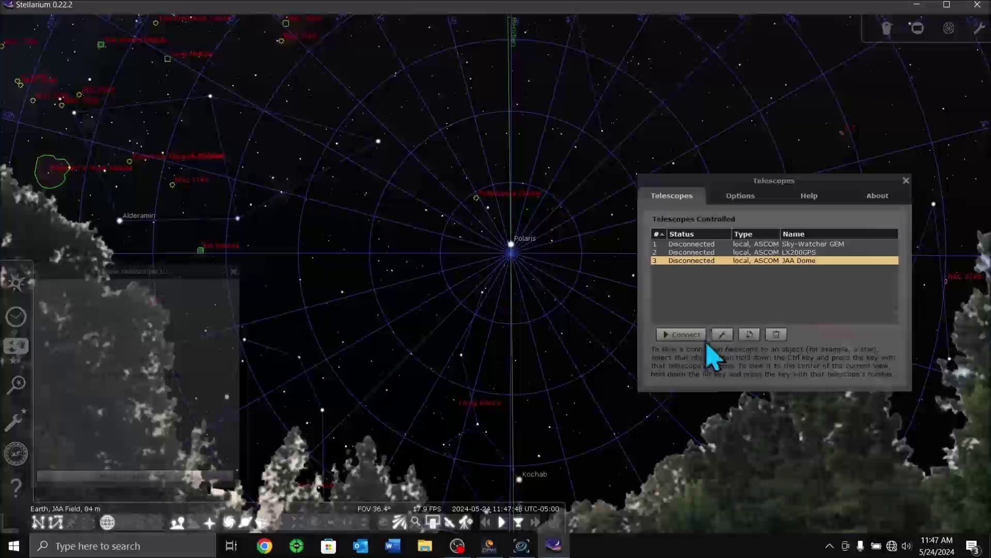
{"action": "left_click", "coordinate": [906, 181]}
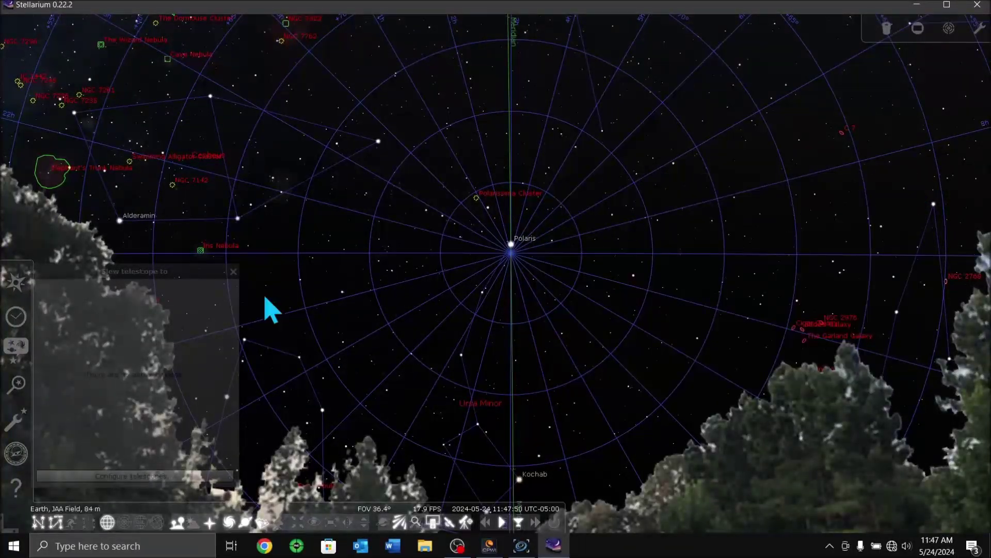
{"action": "left_click", "coordinate": [233, 270]}
{"action": "left_click", "coordinate": [978, 4]}
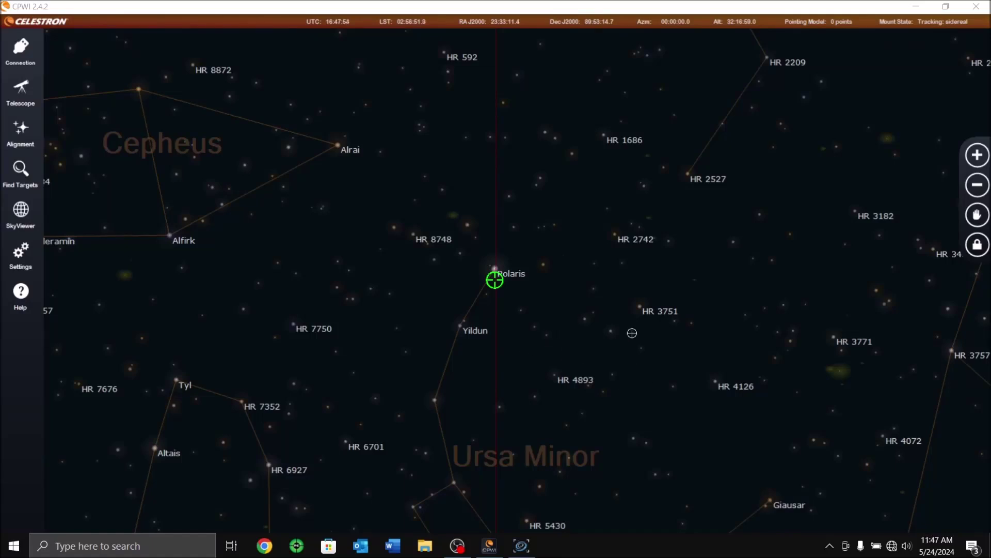
Switch to N.I.N.A., disconnect the Device Hub Telescope and exit the program, postponing the Windows update restart
{"action": "left_click", "coordinate": [521, 545]}
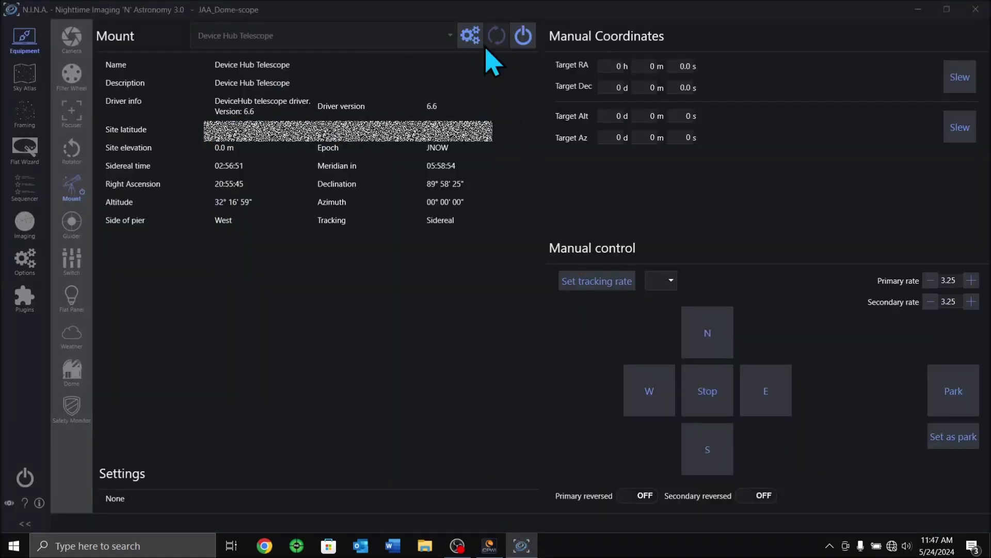
{"action": "left_click", "coordinate": [529, 33]}
{"action": "left_click", "coordinate": [520, 298]}
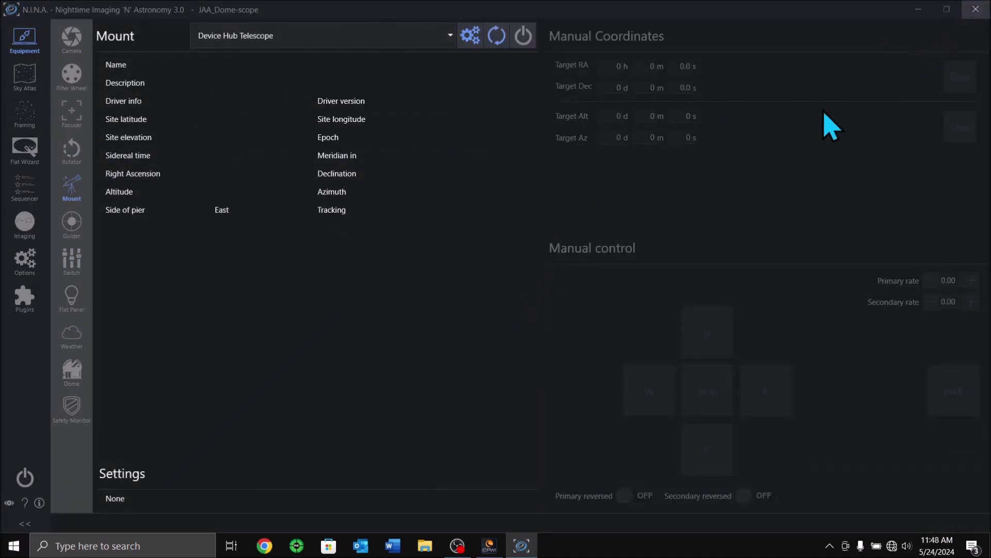
{"action": "left_click", "coordinate": [25, 477]}
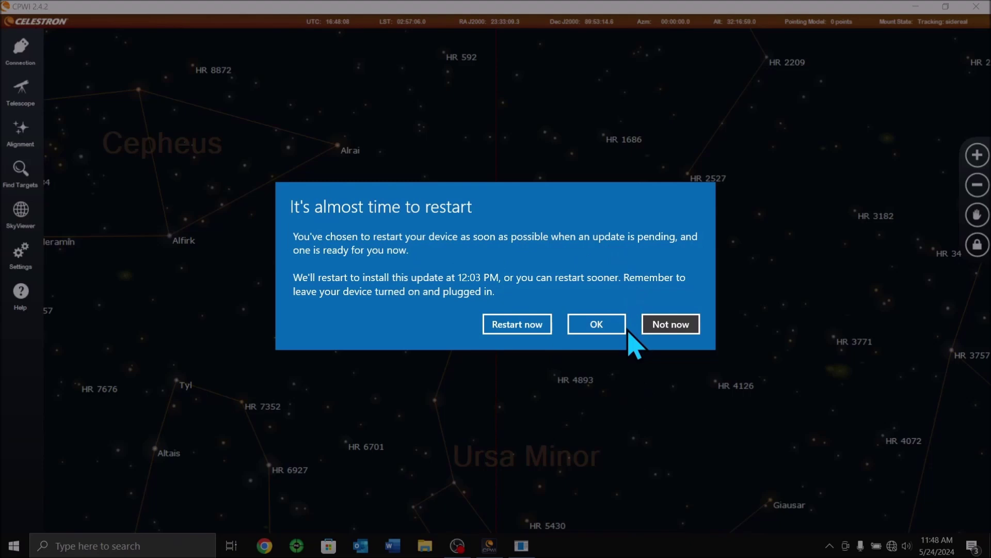
{"action": "left_click", "coordinate": [677, 332]}
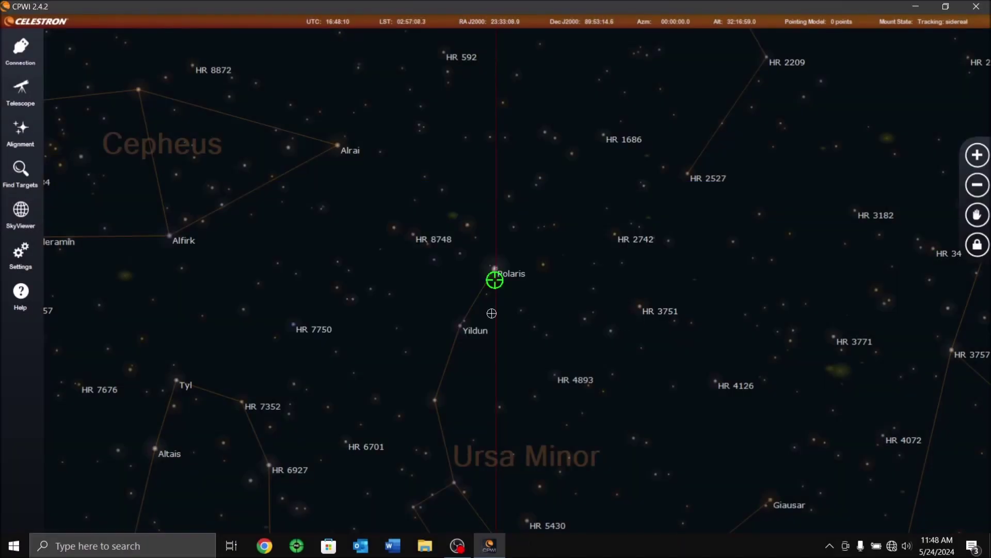
Disconnect the mount in CPWI and close the program
{"action": "left_click", "coordinate": [20, 98]}
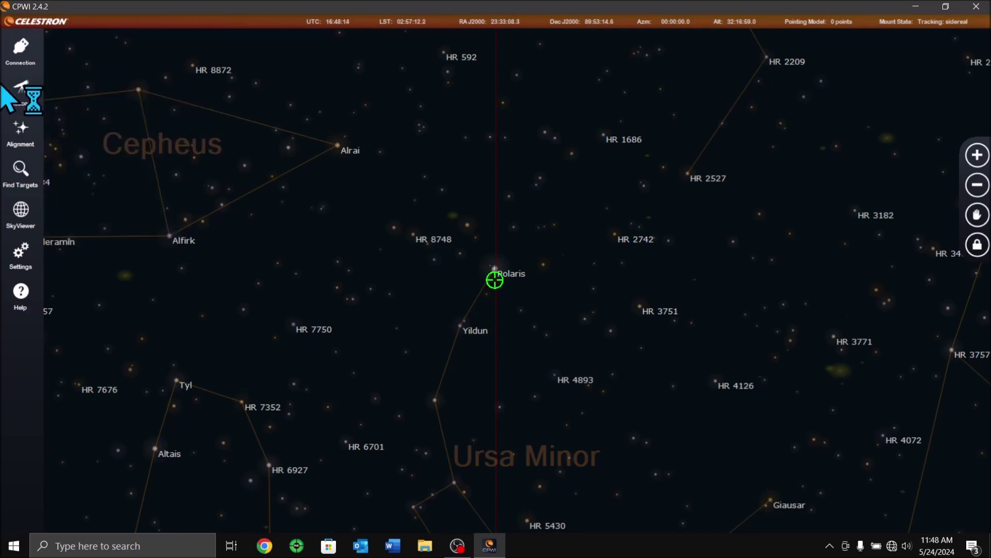
{"action": "left_click", "coordinate": [22, 56]}
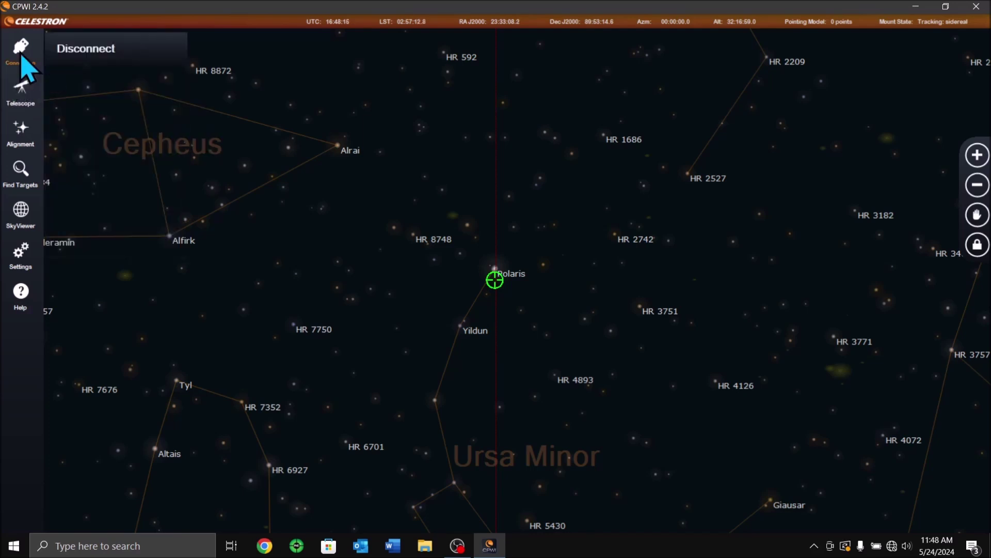
{"action": "left_click", "coordinate": [87, 52]}
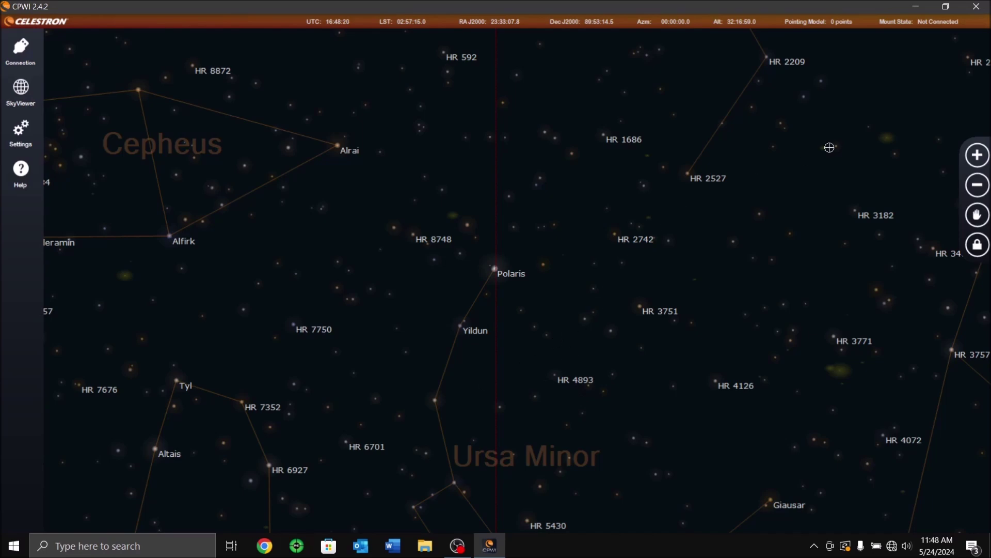
{"action": "left_click", "coordinate": [976, 7]}
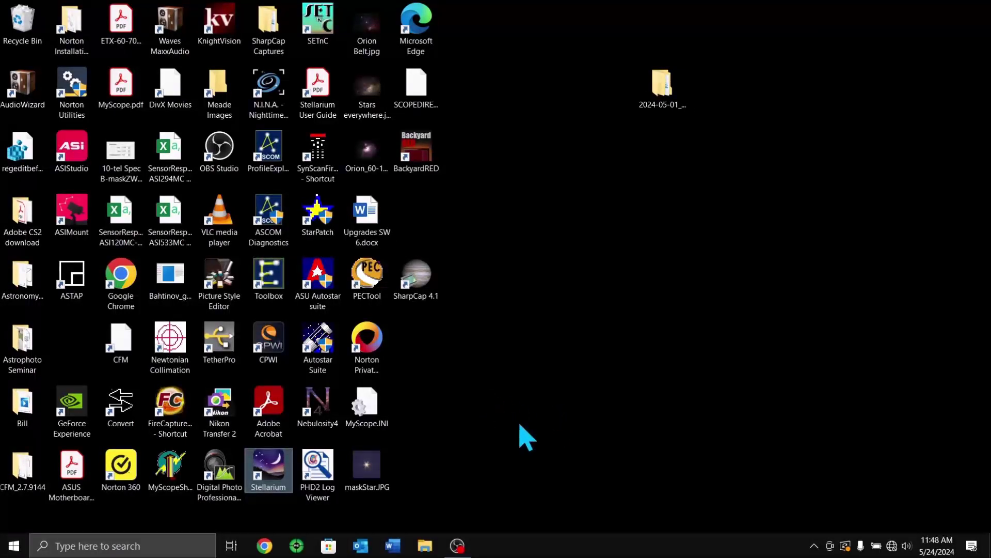
{"action": "left_click", "coordinate": [459, 549]}
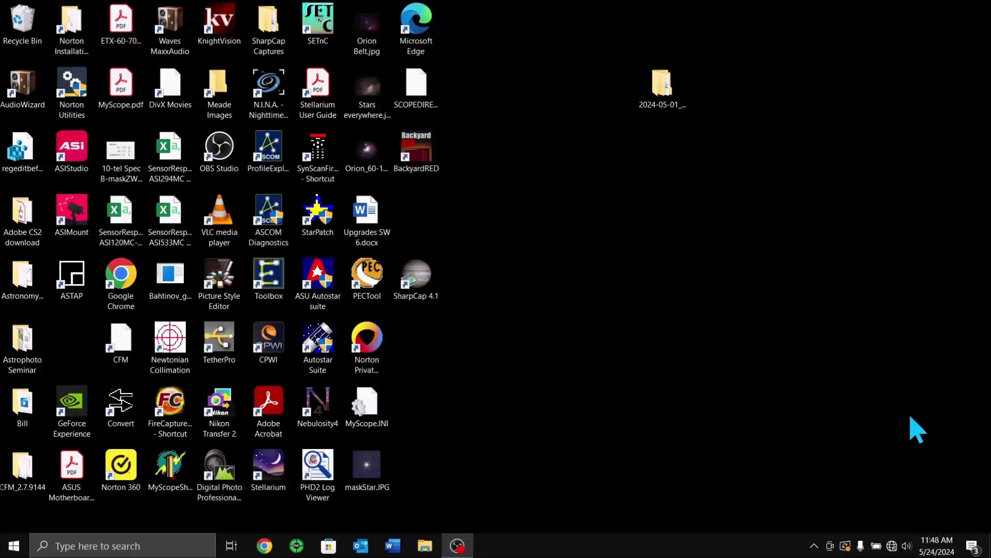